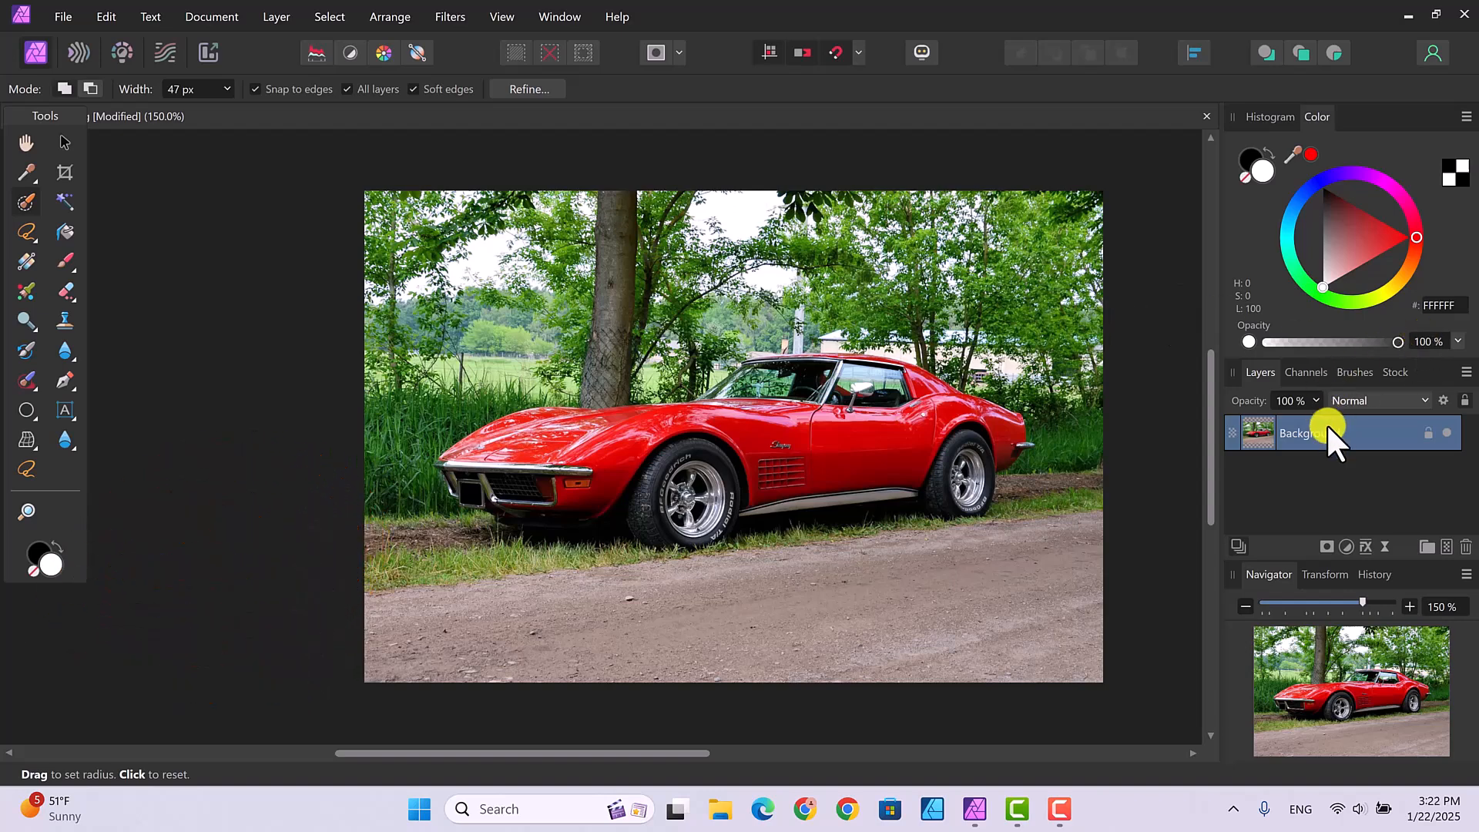
Step: Duplicate the Background layer from its right-click menu in the Layers panel
right_click(1365, 427)
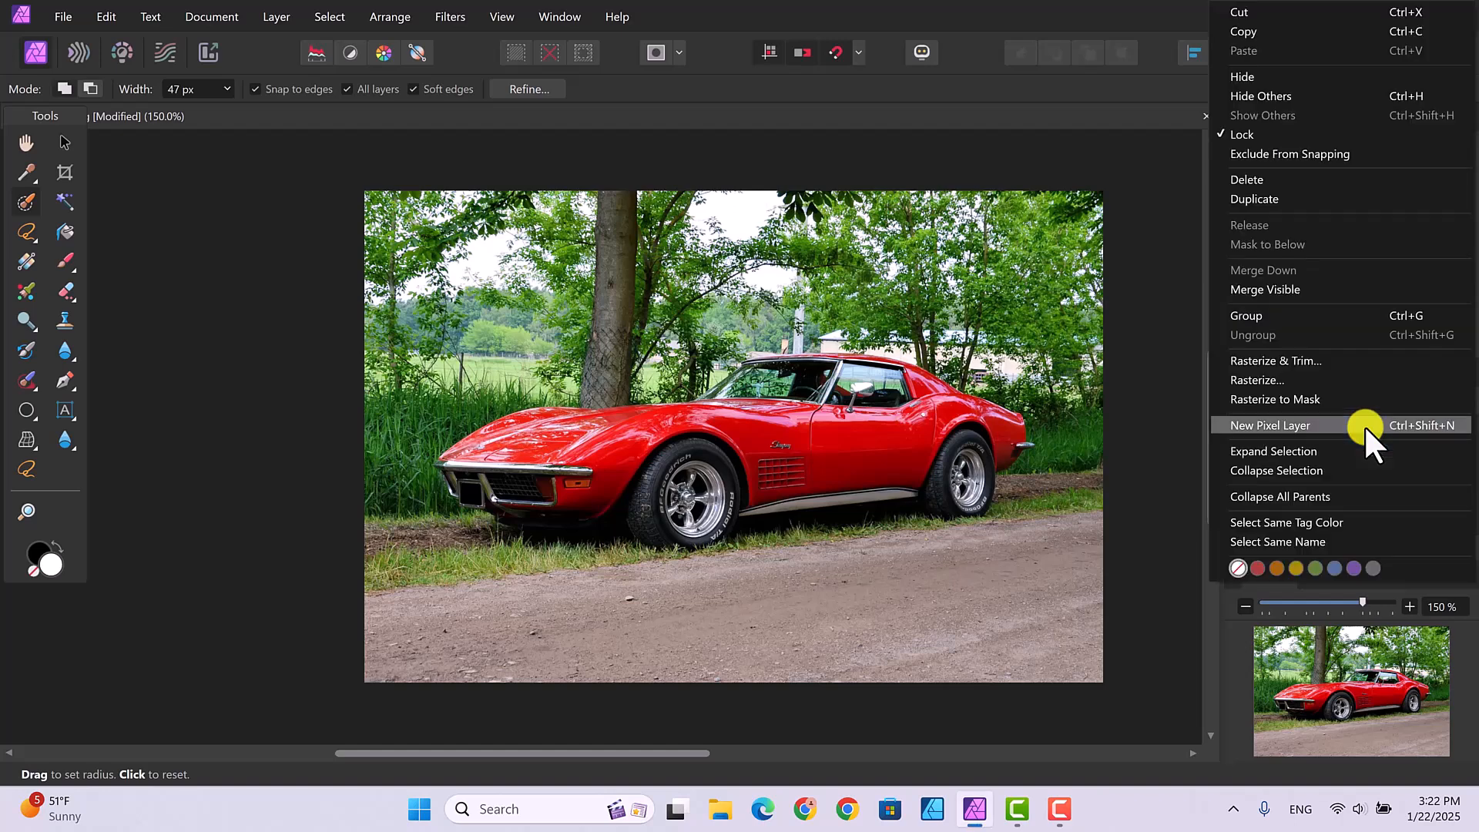
left_click(1266, 198)
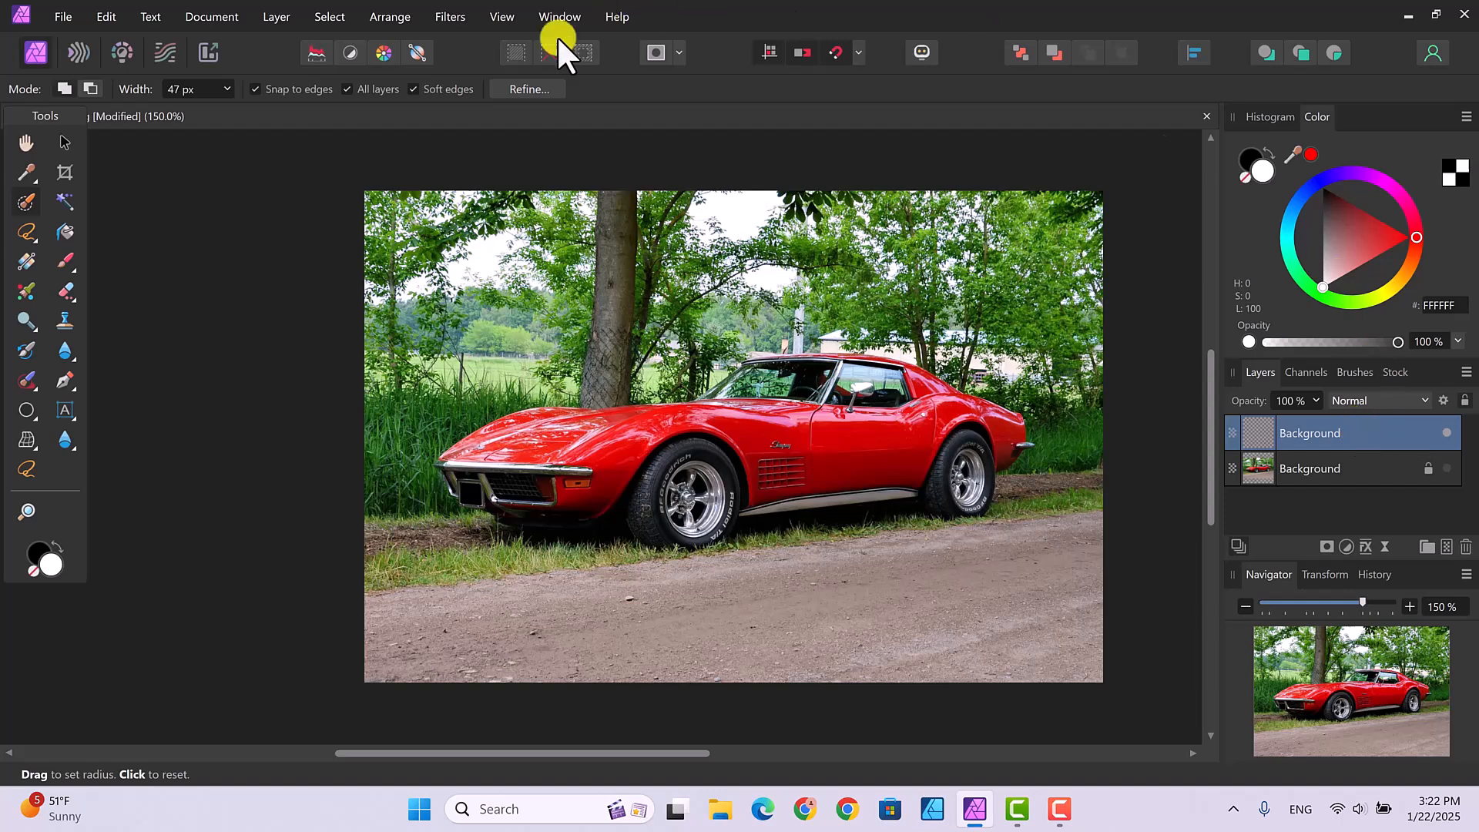
Step: Add a Recolor adjustment layer via Layer > New Adjustment Layer > Recolor
left_click(277, 17)
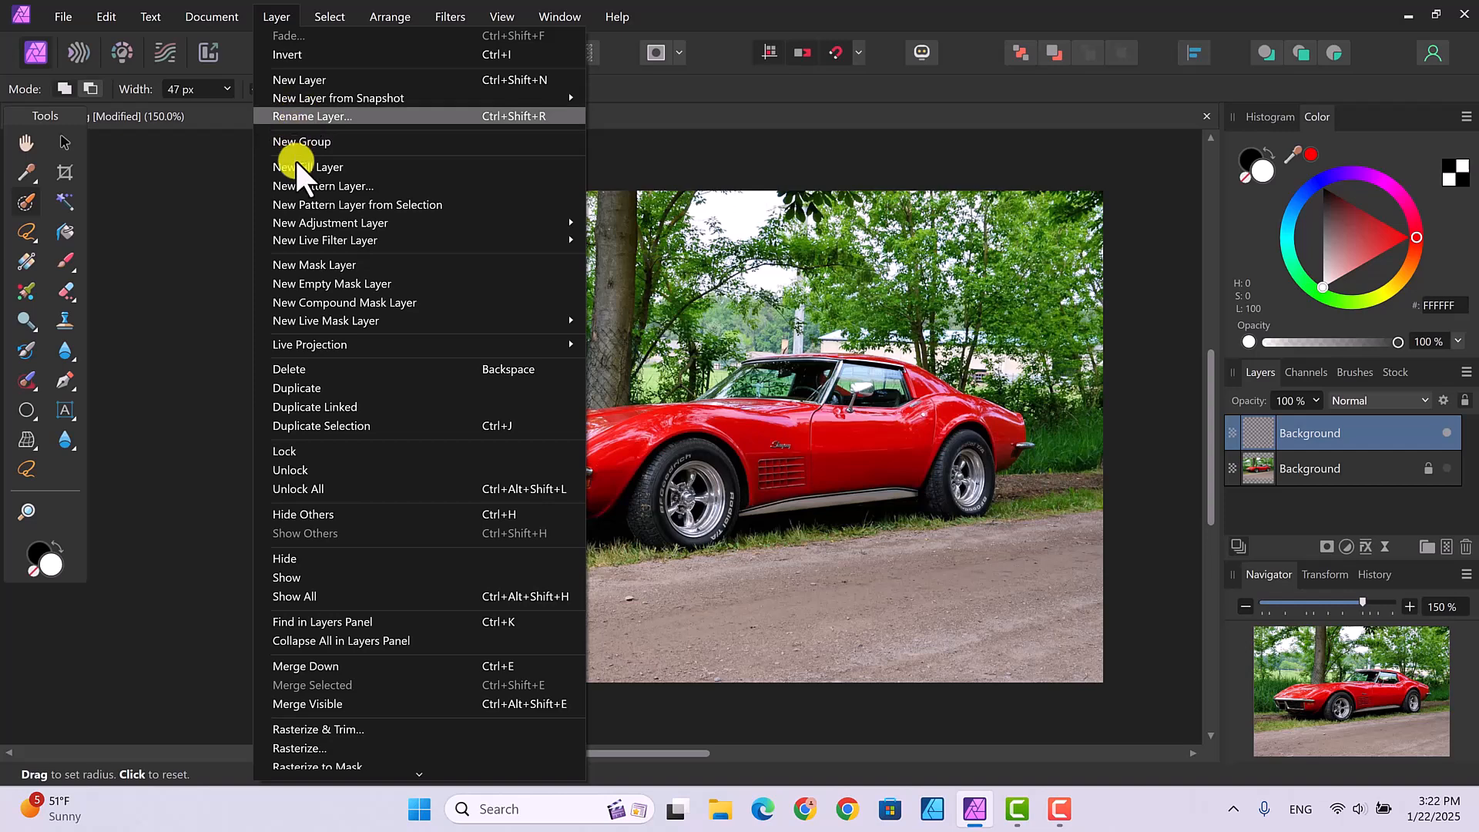
mouse_move(457, 223)
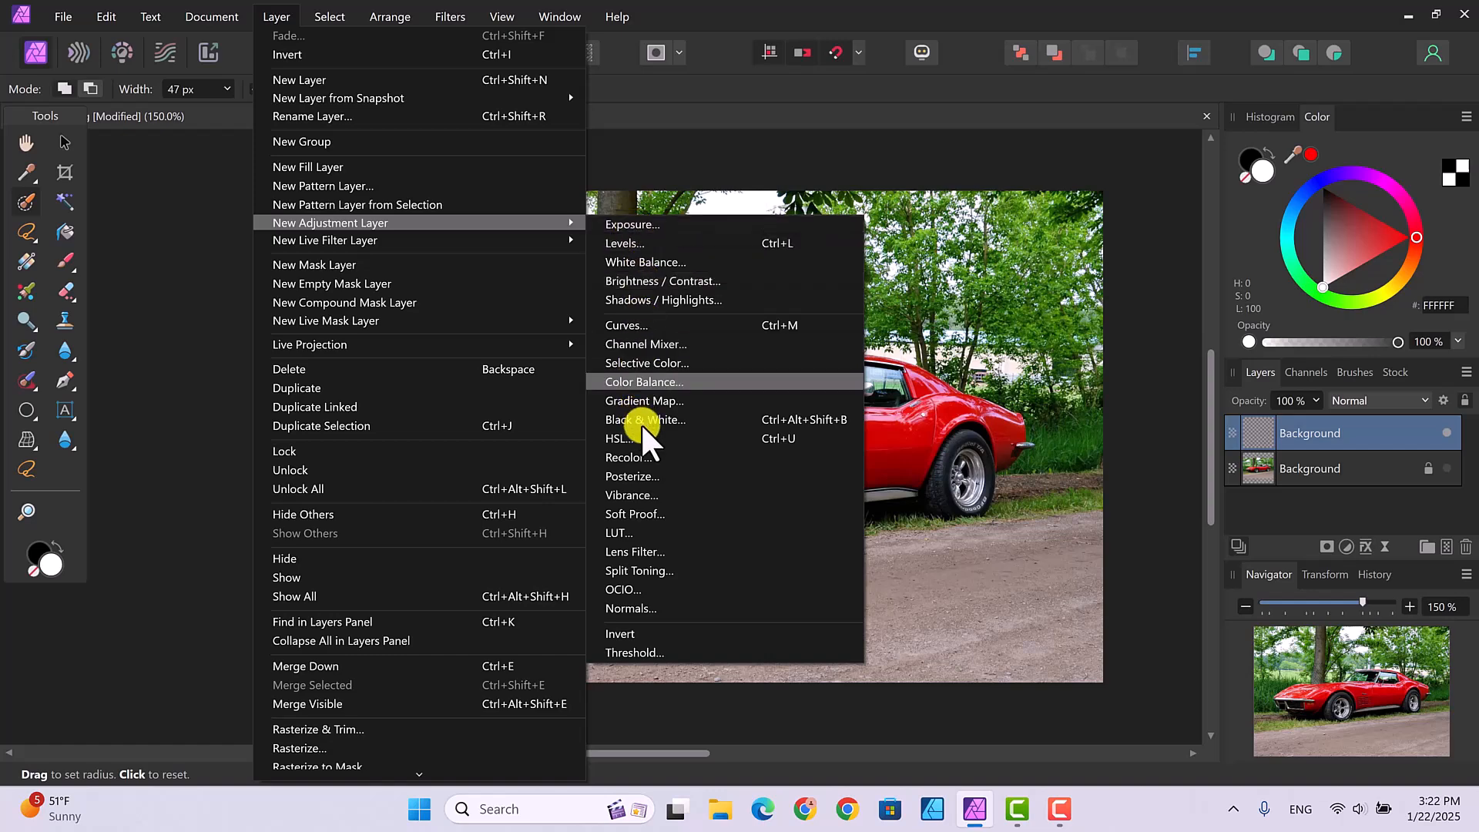
left_click(656, 456)
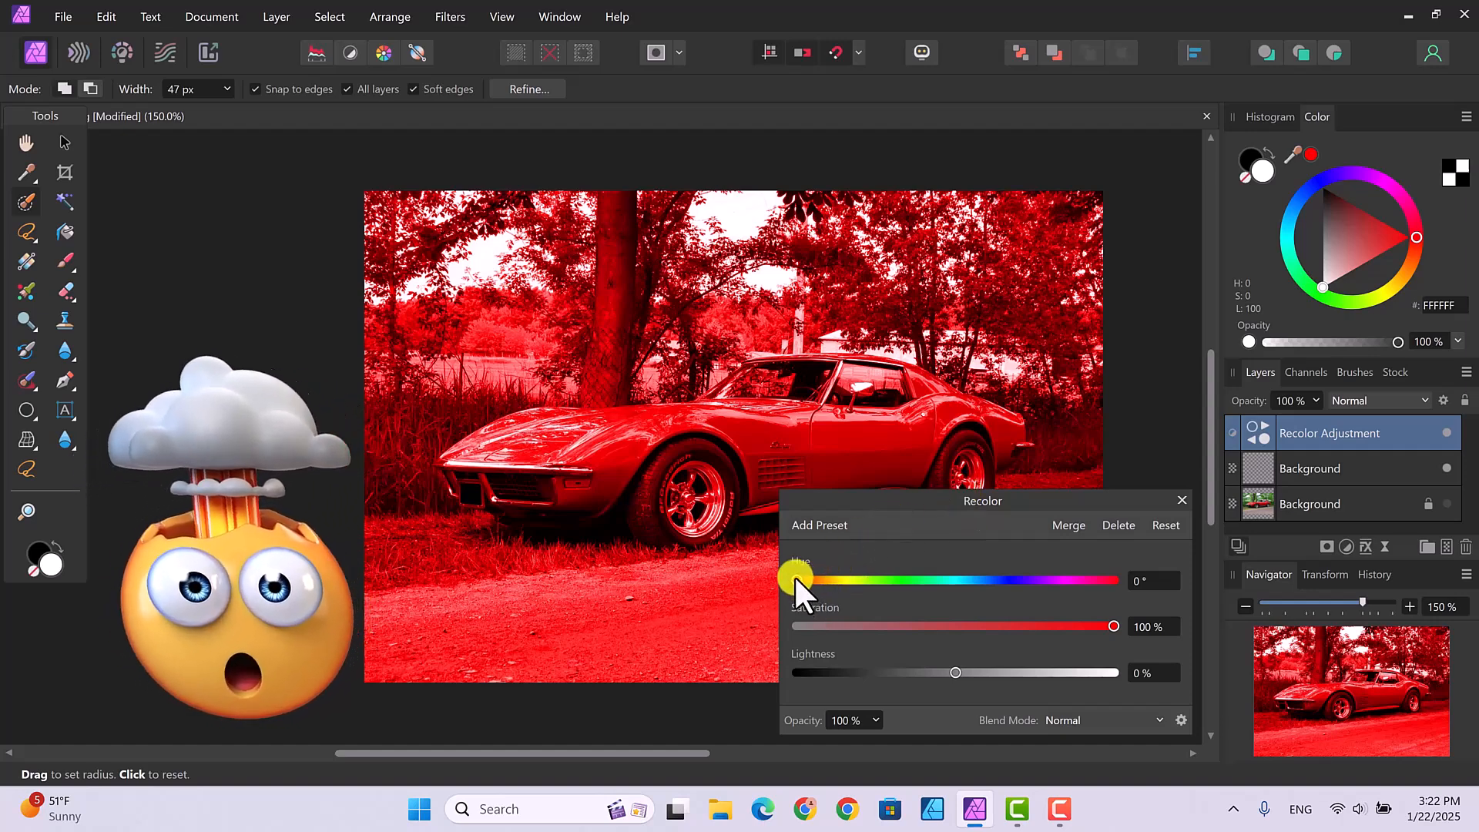
Step: Set the Recolor hue to 141.9° and saturation to 58%, then close its settings
left_click_drag(797, 576, 923, 582)
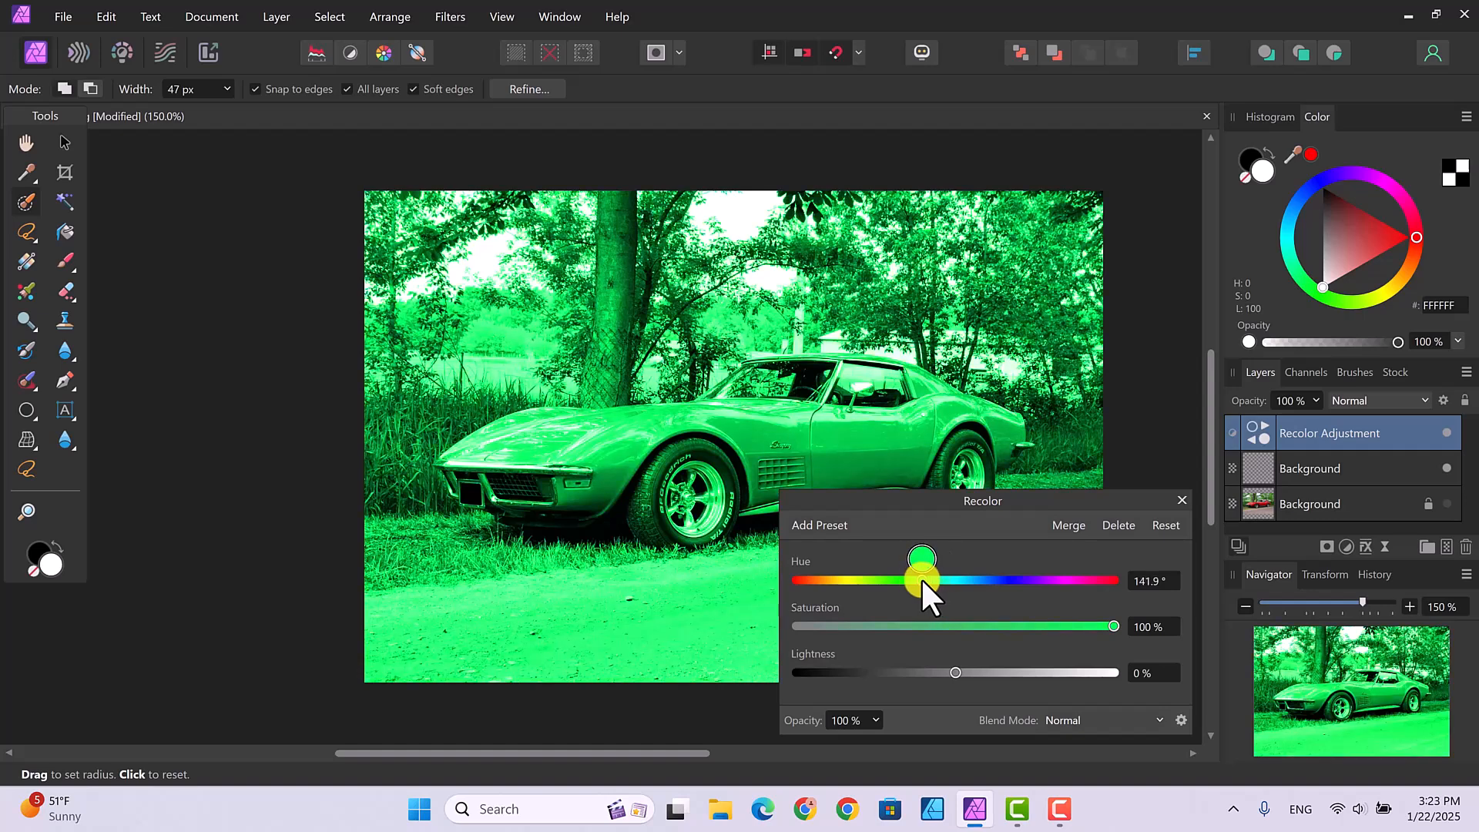
left_click_drag(1112, 625, 979, 616)
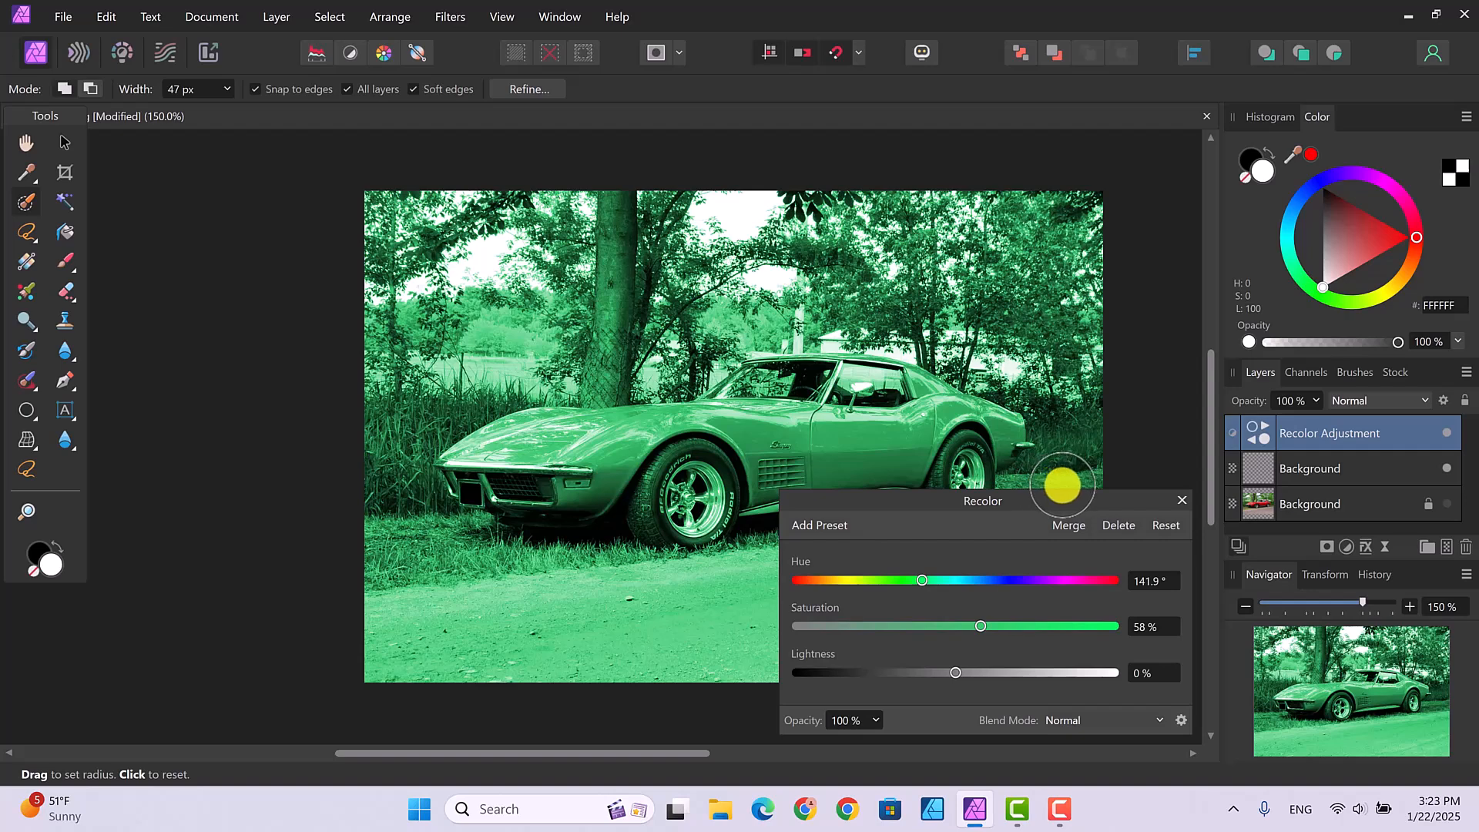
left_click(1180, 500)
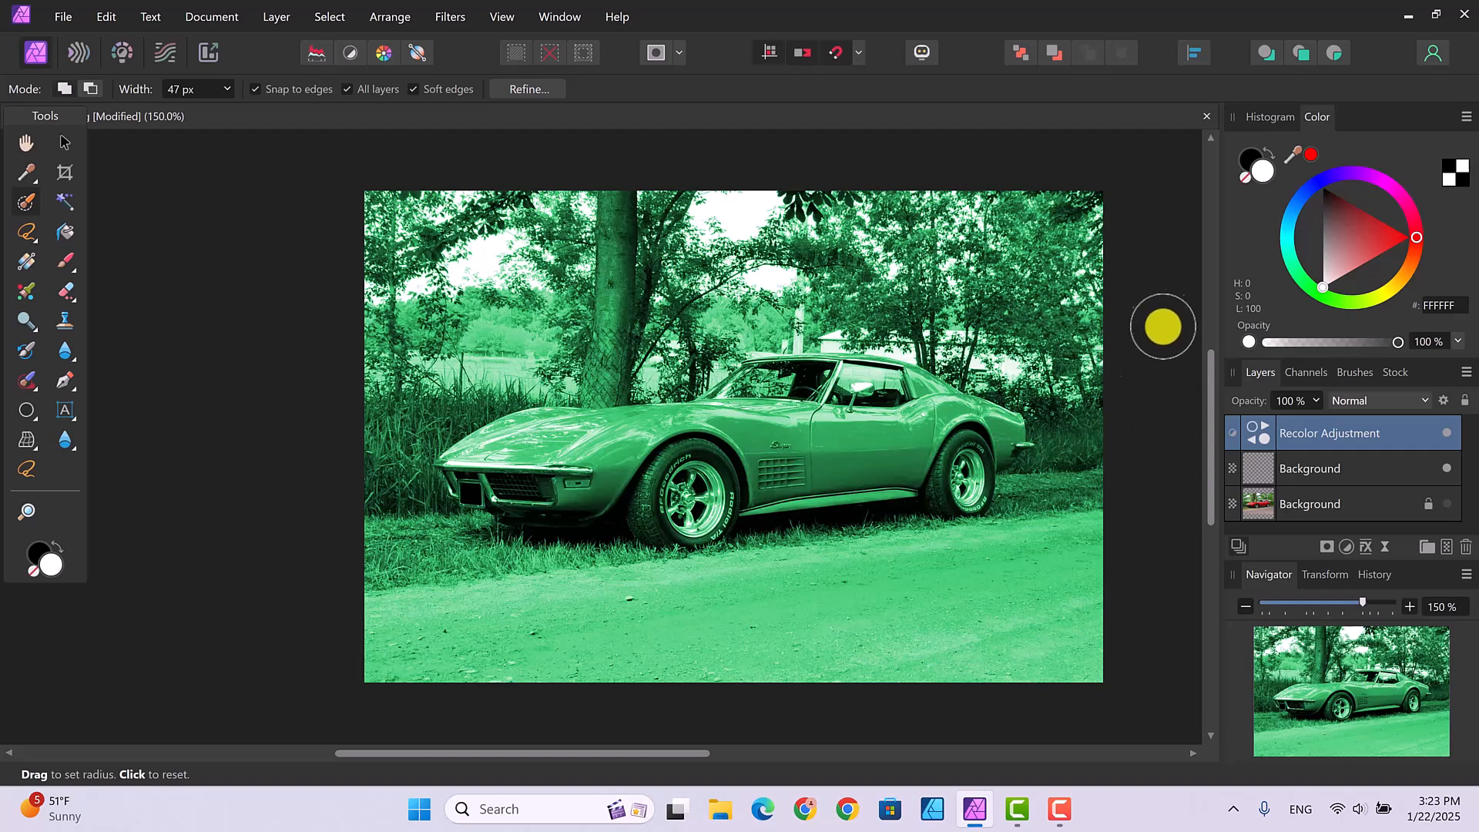
Step: Add an empty mask to the Recolor adjustment and expand the layer to show it
left_click(275, 17)
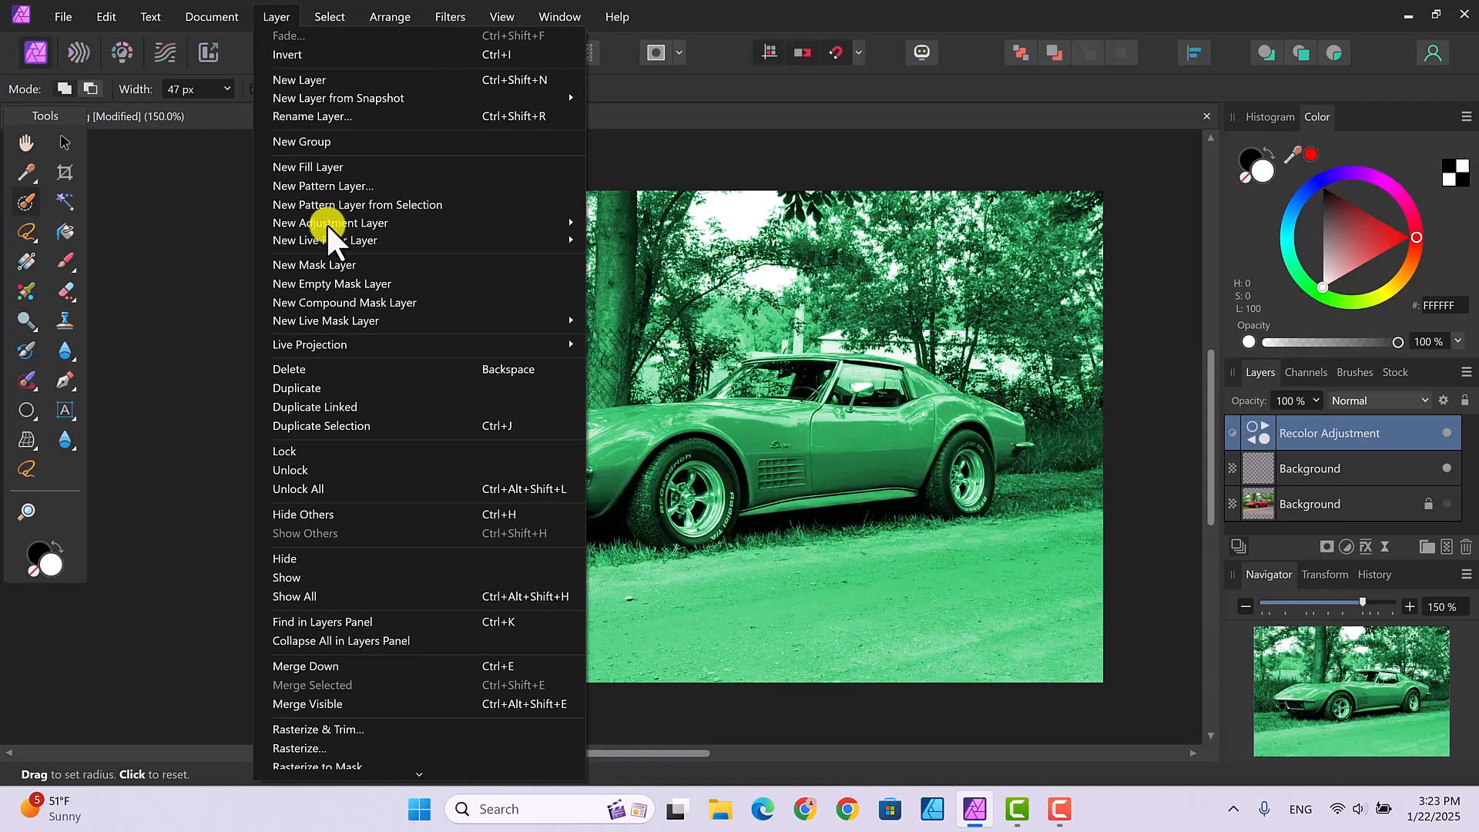
left_click(367, 283)
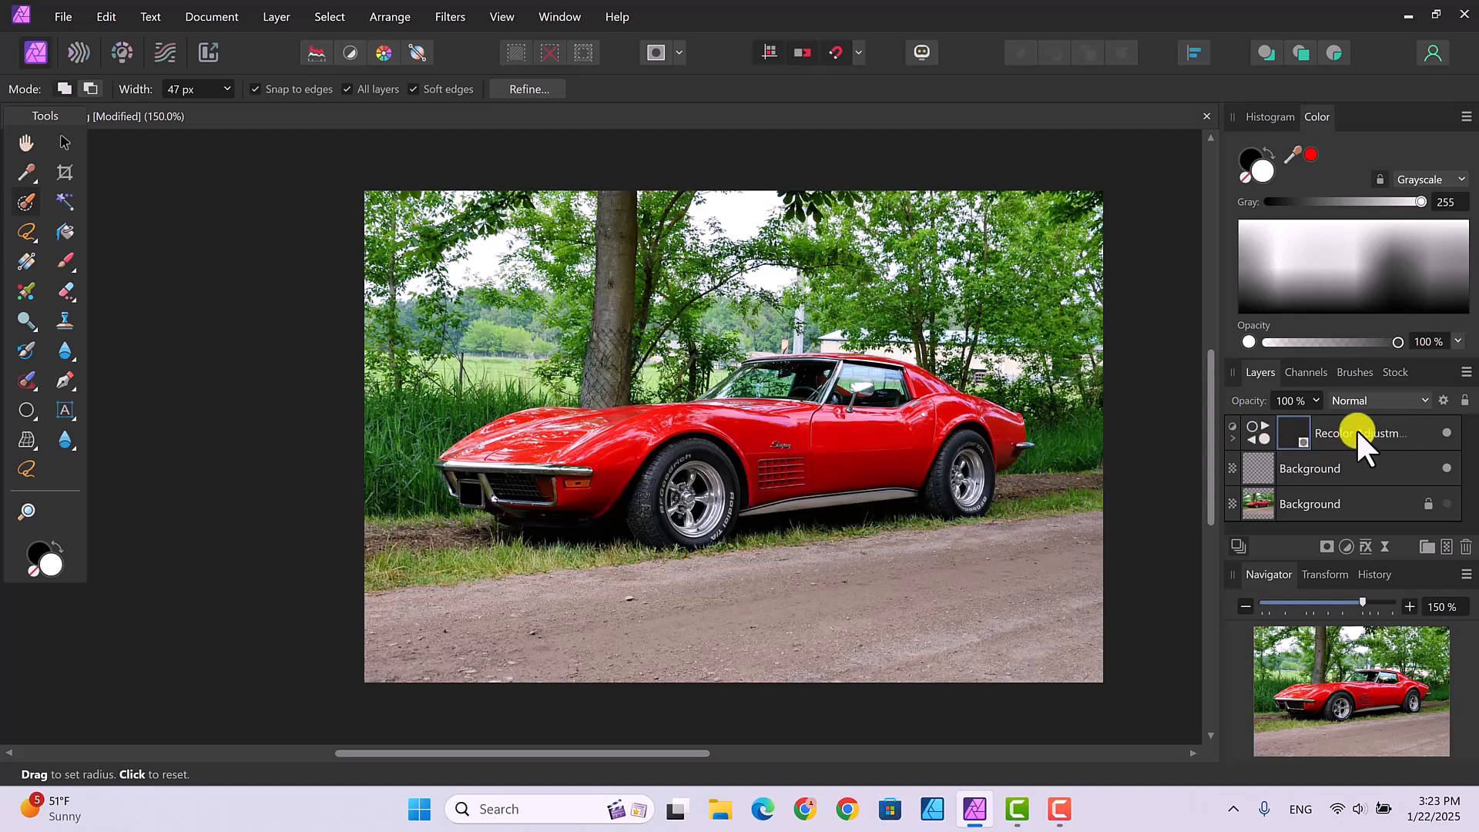
left_click(1232, 438)
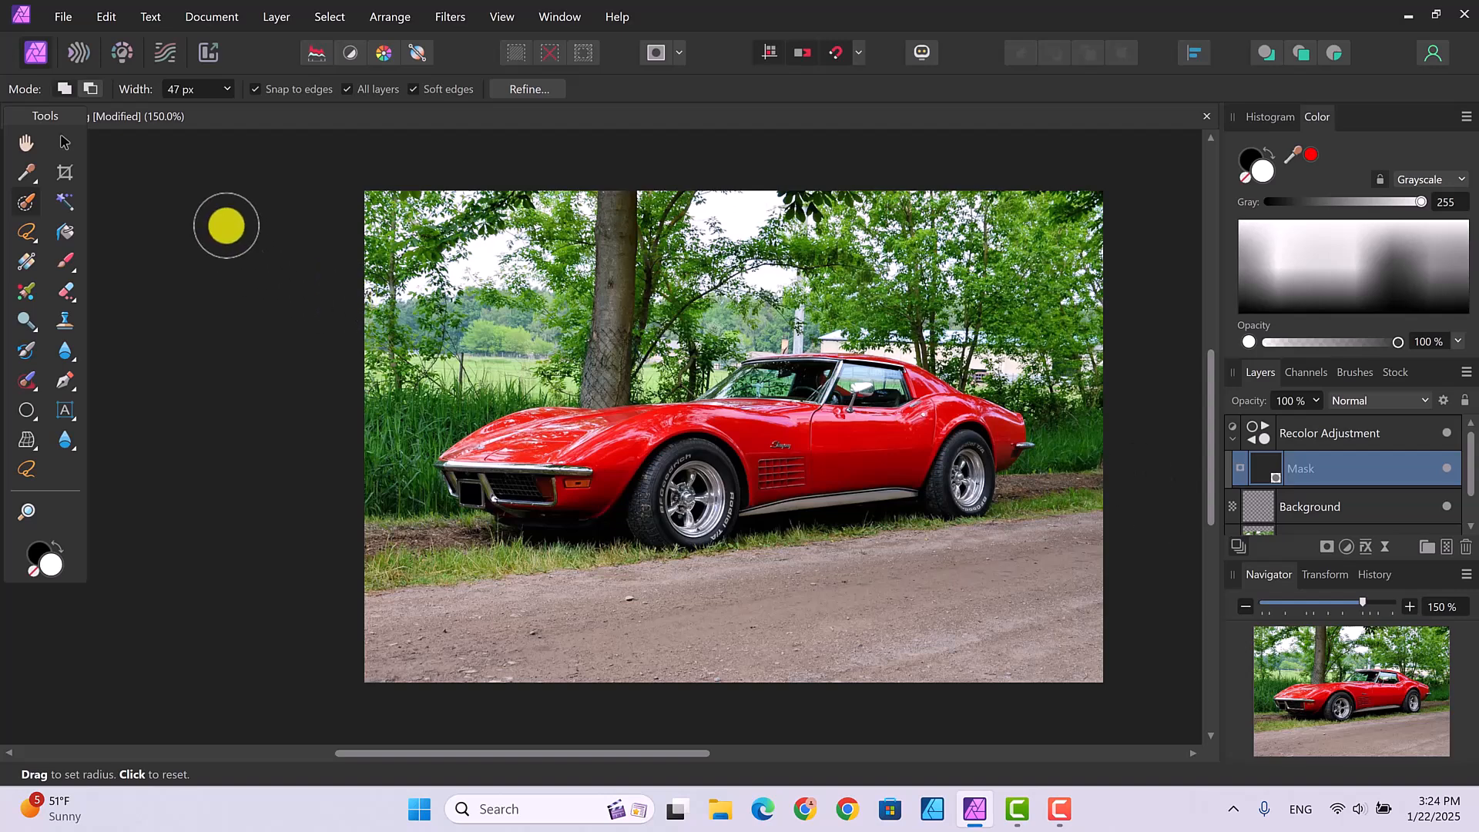
Step: With the Paint Brush, paint green onto the hood, door and body behind the door
left_click(67, 256)
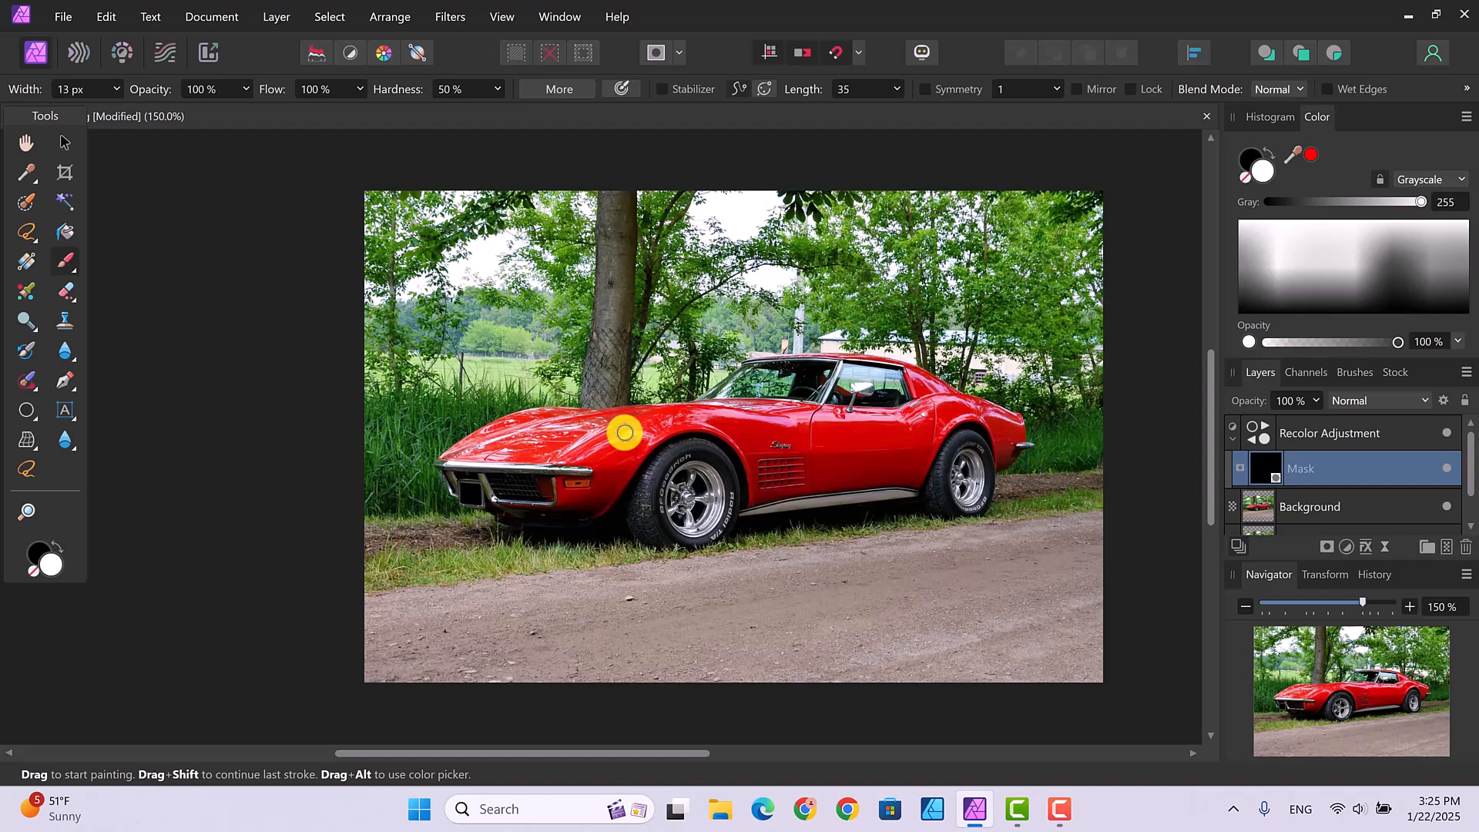
key("bracketleft")
key("bracketright")
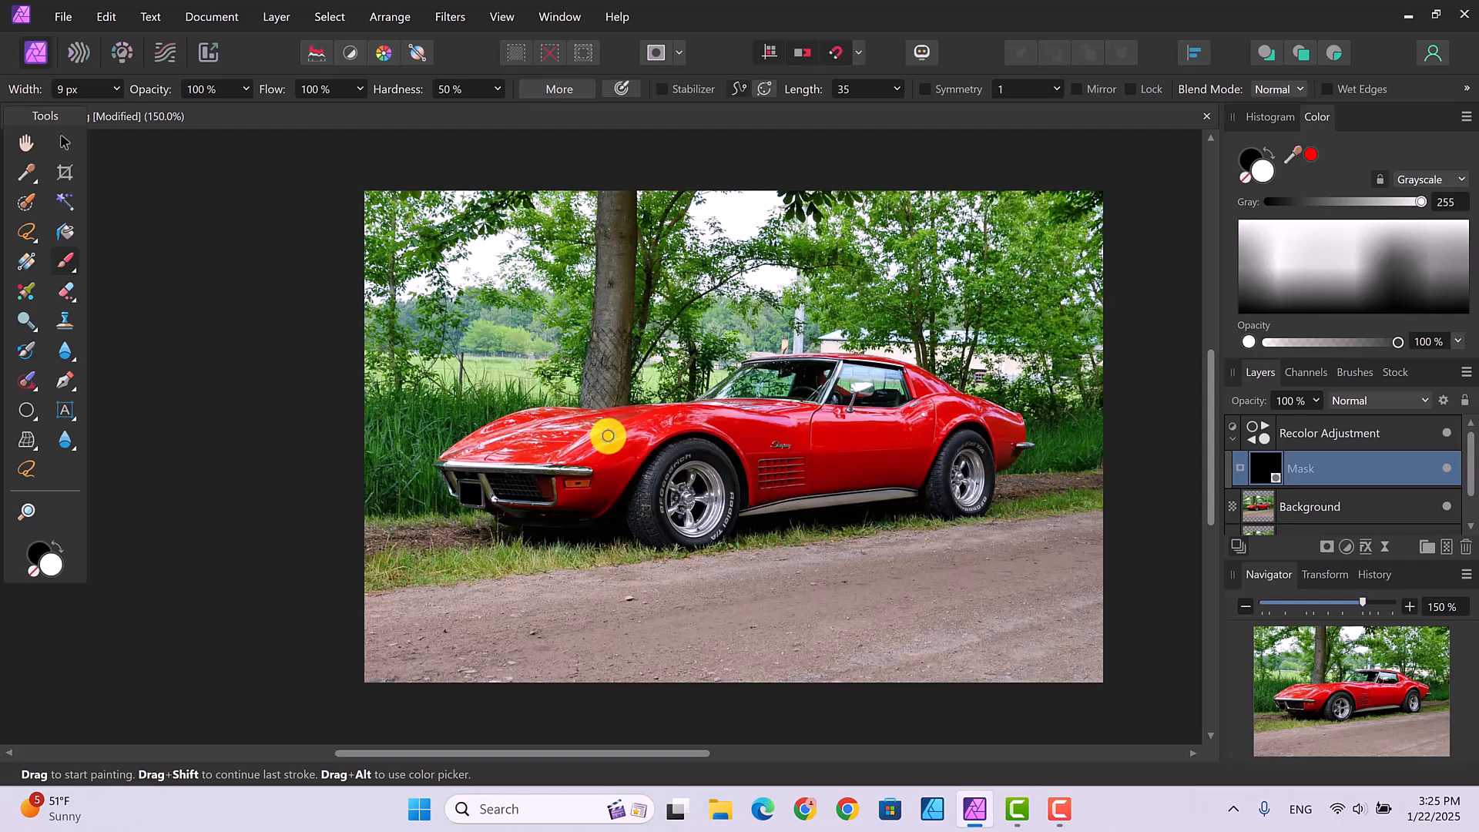
key("bracketright")
key("bracketright")
key("bracketright")
key("bracketright")
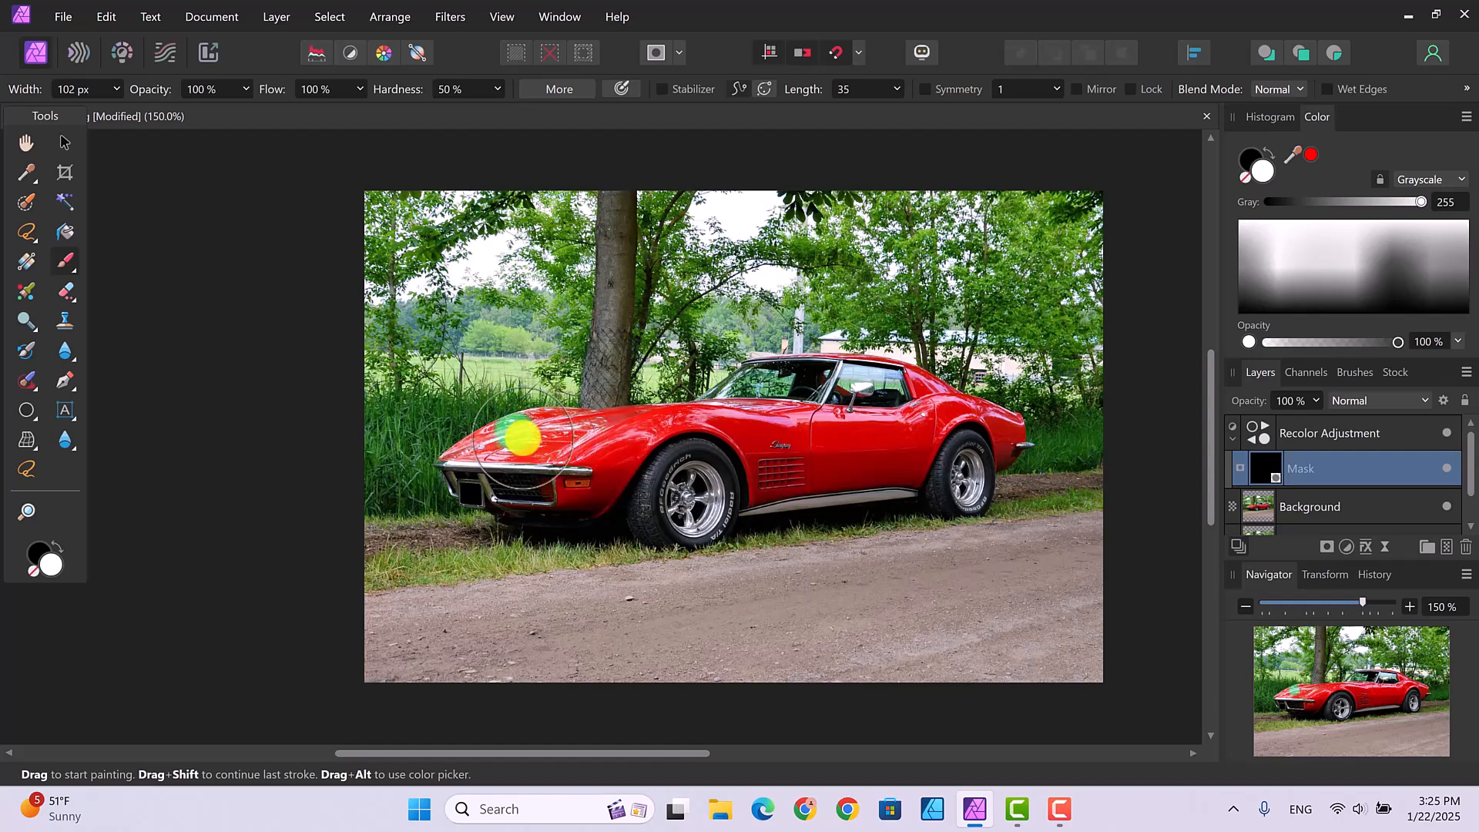
left_click_drag(521, 436, 612, 436)
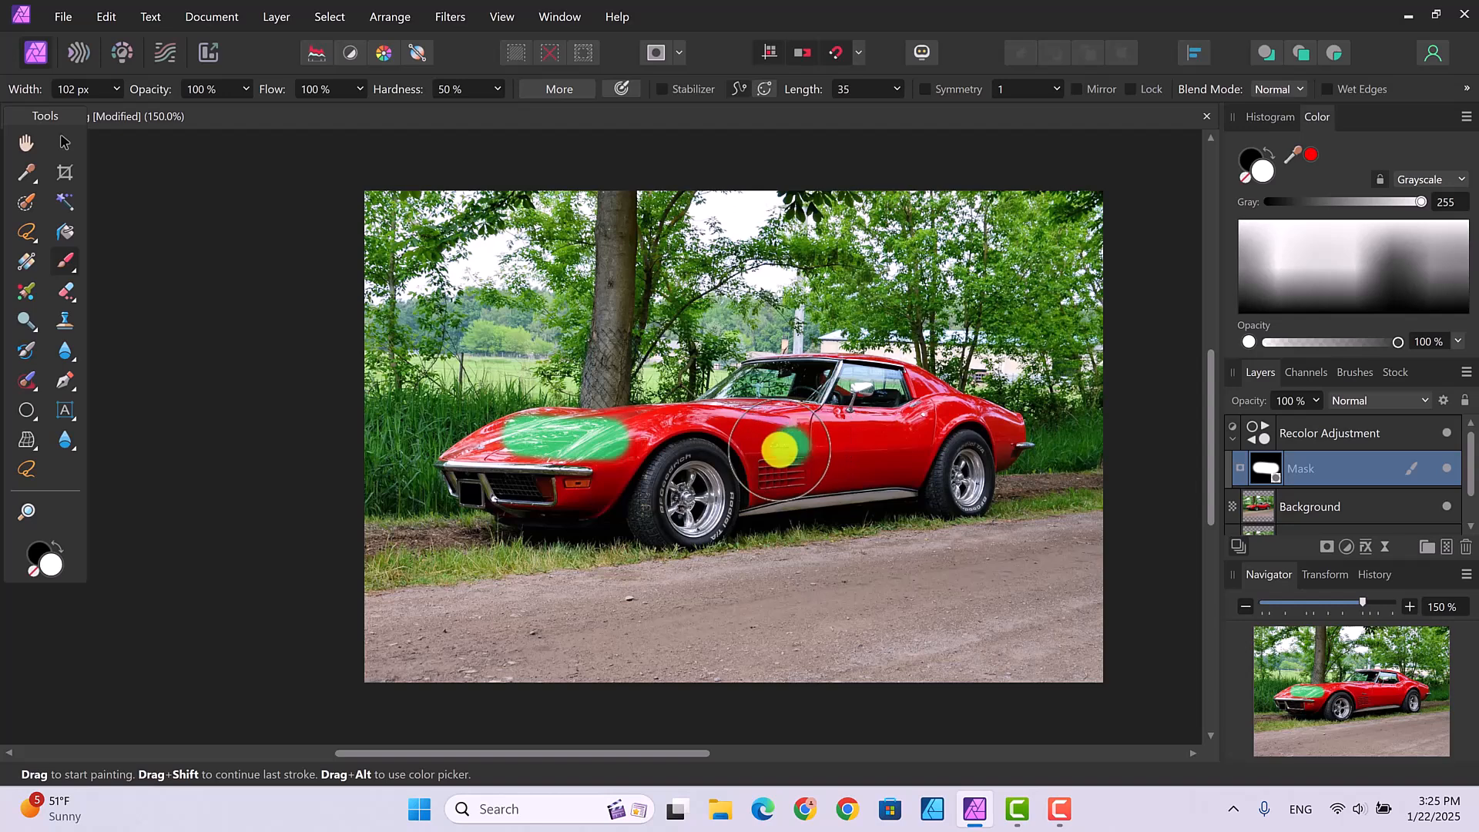
mouse_move(764, 445)
left_mouse_down()
mouse_move(887, 448)
mouse_move(775, 429)
mouse_move(779, 466)
mouse_move(906, 434)
mouse_move(783, 431)
left_mouse_up()
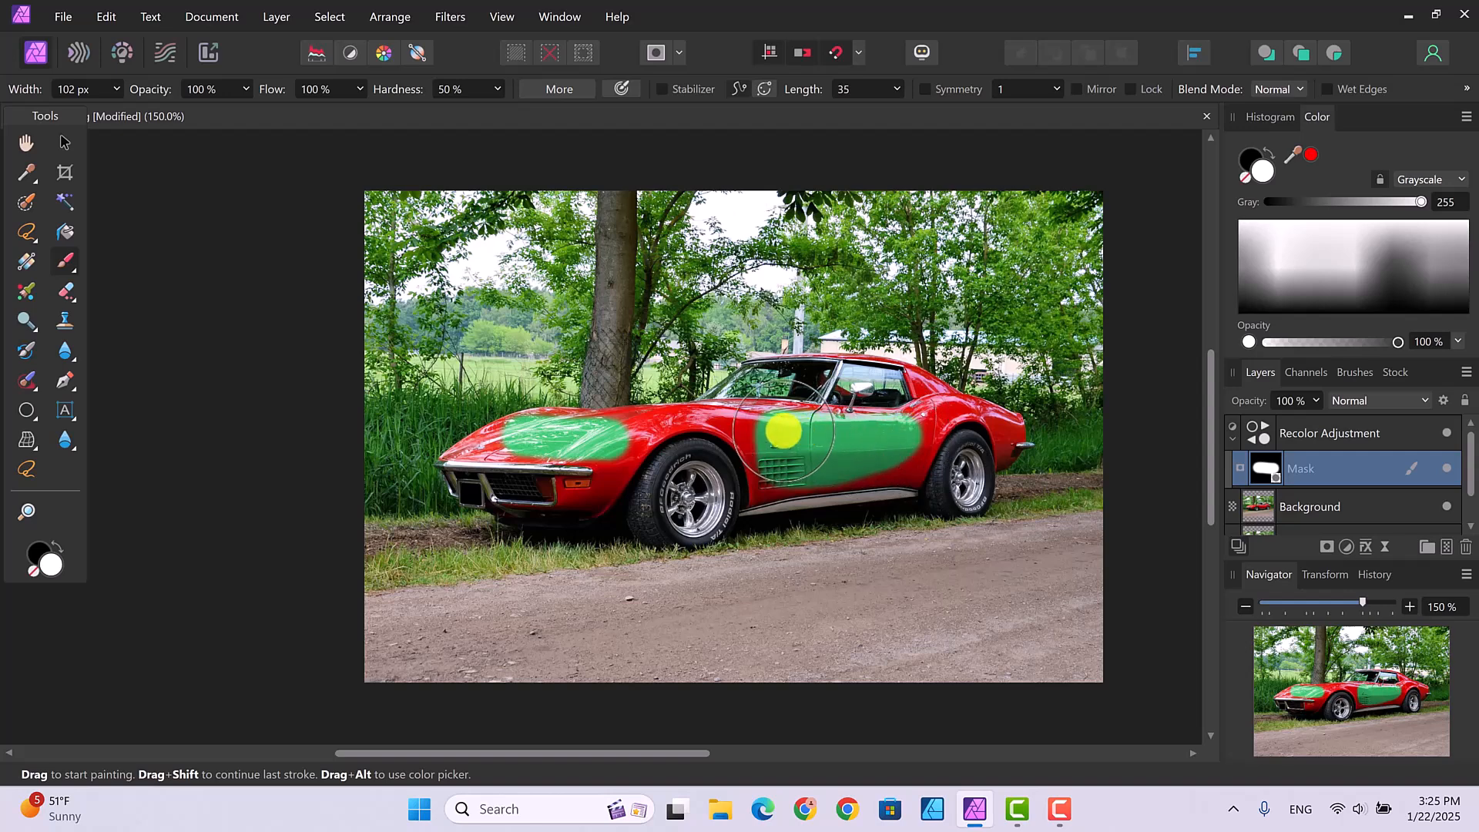
key("bracketleft")
key("bracketleft")
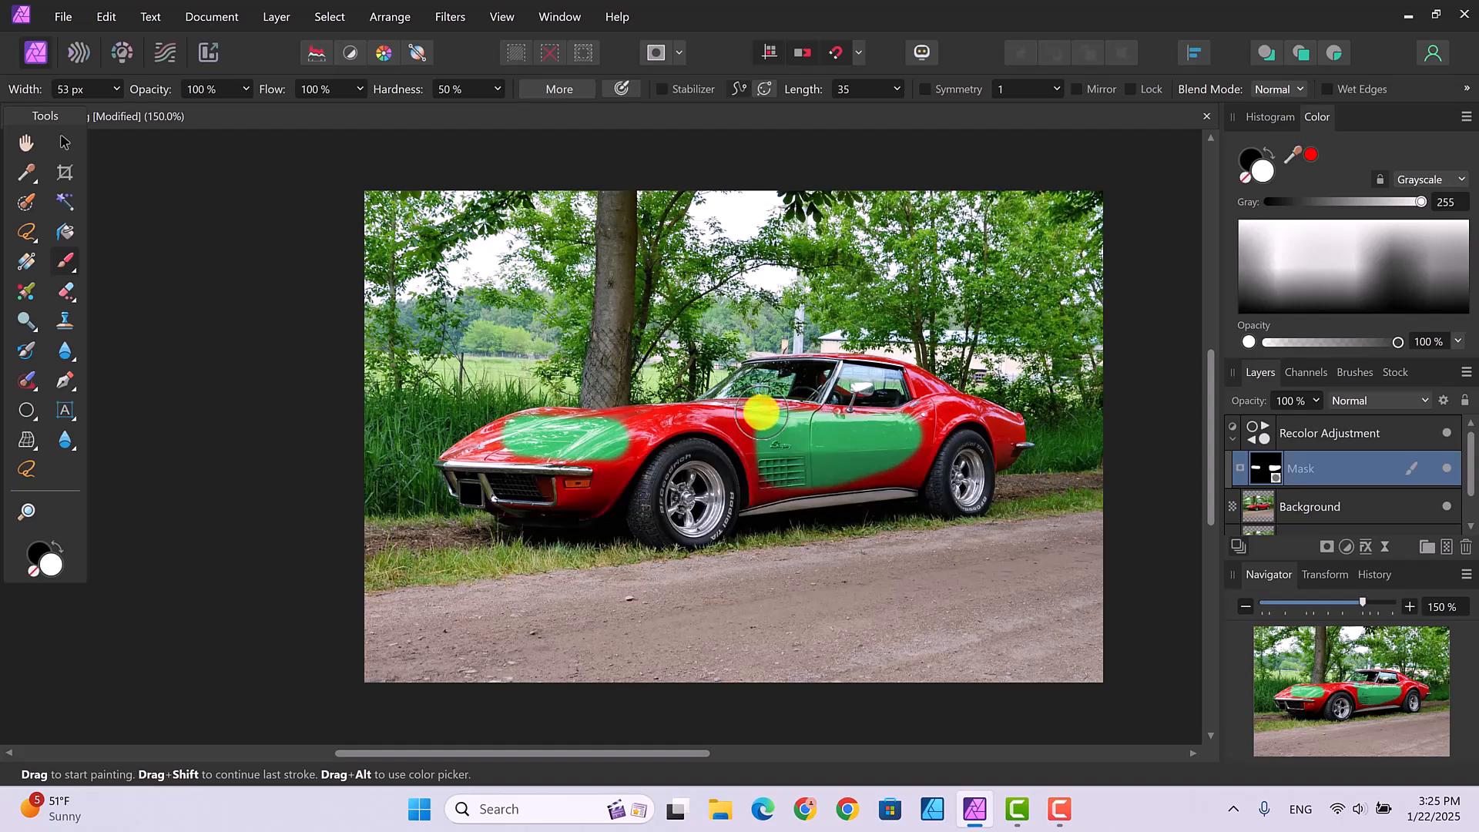
left_click_drag(782, 414, 709, 409)
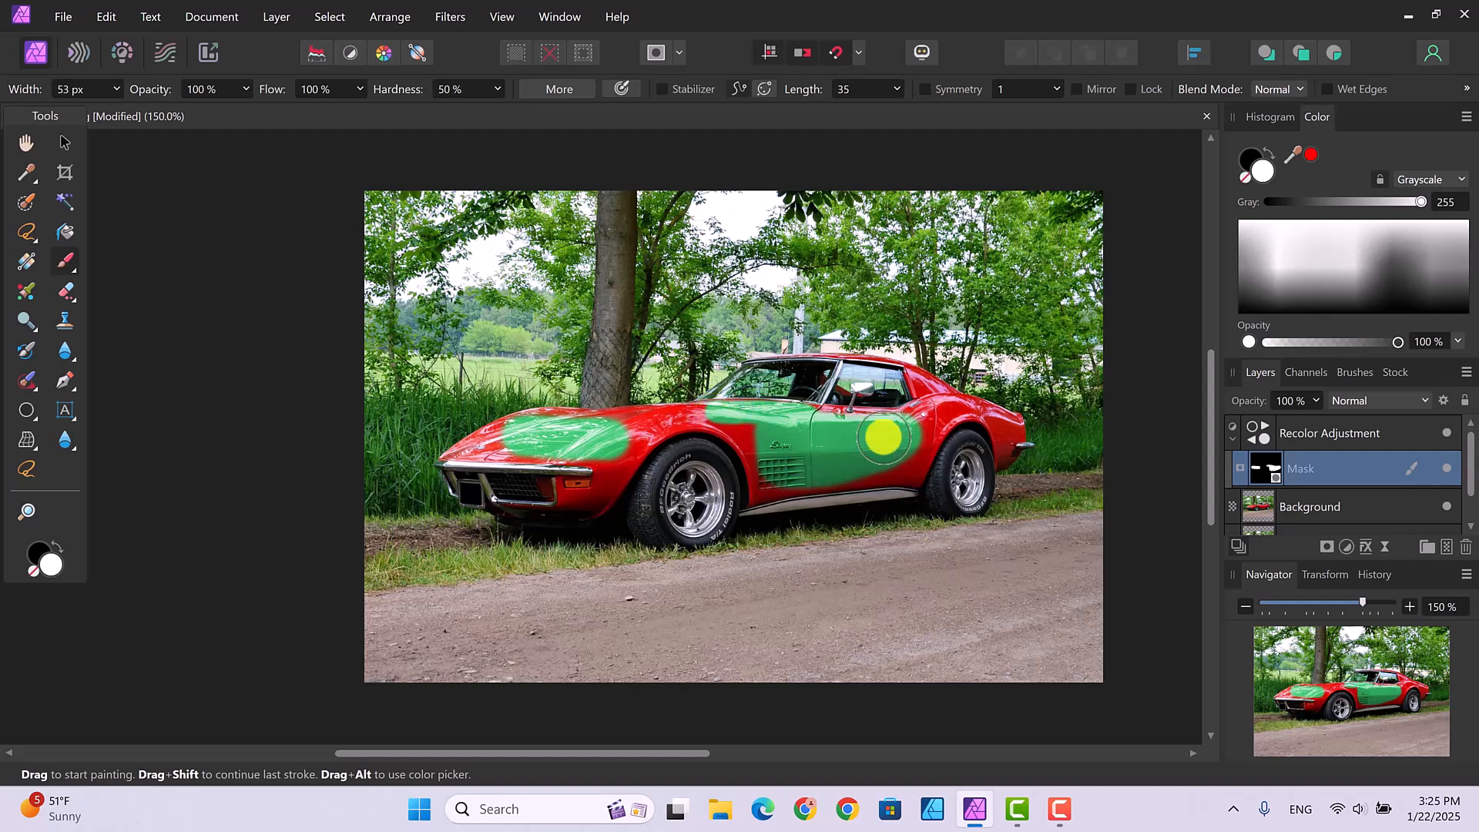
left_click_drag(934, 408, 905, 414)
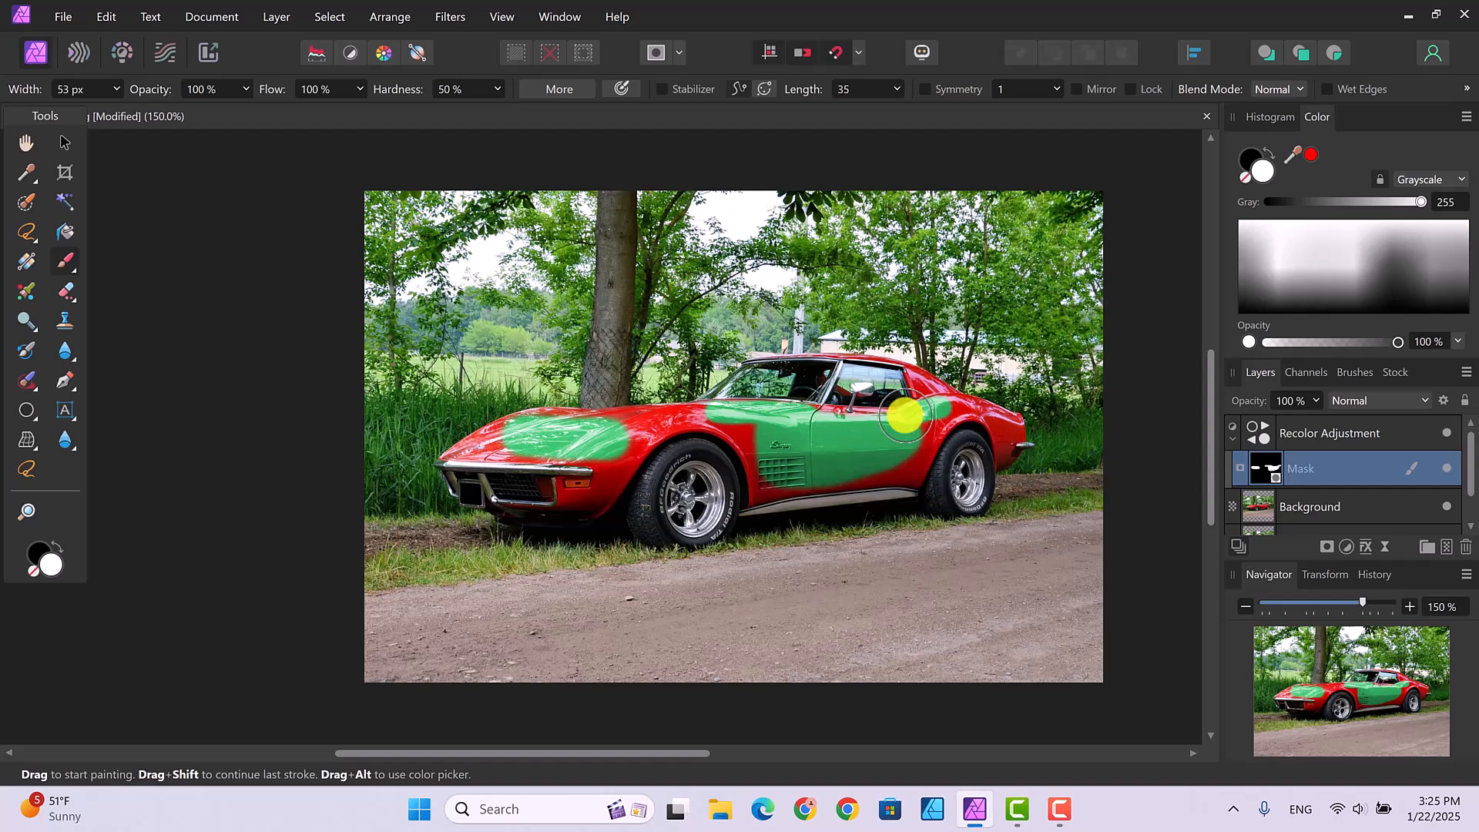
Step: Zoom in and paint the front hood, wheel arch, fender, nose and side stripe green
key("ctrl+plus")
key("ctrl+plus")
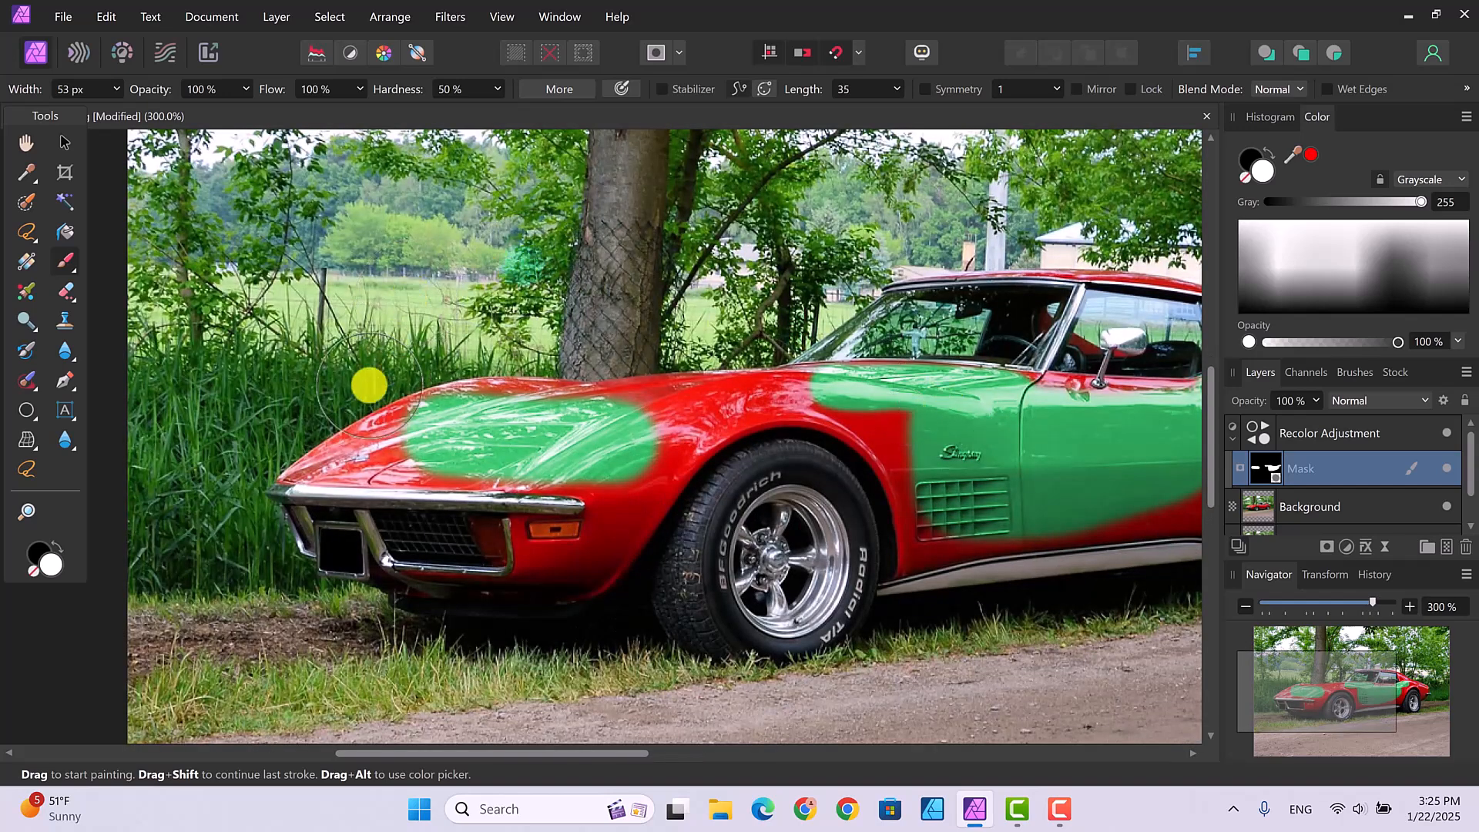
mouse_move(427, 422)
left_mouse_down()
mouse_move(344, 452)
mouse_move(419, 409)
mouse_move(495, 396)
mouse_move(822, 403)
mouse_move(710, 401)
mouse_move(631, 442)
mouse_move(627, 557)
mouse_move(589, 590)
left_mouse_up()
key("bracketleft")
key("bracketleft")
key("bracketleft")
key("bracketleft")
key("bracketleft")
left_click_drag(752, 426, 713, 439)
mouse_move(590, 484)
left_mouse_down()
mouse_move(578, 574)
mouse_move(579, 556)
mouse_move(521, 552)
mouse_move(528, 470)
mouse_move(572, 488)
mouse_move(308, 467)
mouse_move(518, 405)
left_mouse_up()
key("bracketleft")
key("bracketleft")
key("bracketright")
key("bracketright")
key("bracketright")
key("bracketright")
left_click_drag(911, 538, 1162, 531)
left_click_drag(513, 753, 693, 752)
mouse_move(748, 499)
left_mouse_down()
mouse_move(795, 449)
mouse_move(771, 503)
mouse_move(959, 432)
mouse_move(778, 303)
mouse_move(733, 390)
mouse_move(822, 327)
mouse_move(990, 423)
mouse_move(981, 469)
left_mouse_up()
Step: Paint the red roof stripe green with a smaller brush, then zoom out to the whole photo
key("bracketleft")
key("bracketleft")
key("bracketleft")
key("bracketleft")
key("bracketleft")
key("bracketleft")
left_click_drag(677, 274, 471, 274)
key("bracketleft")
key("bracketleft")
key("bracketleft")
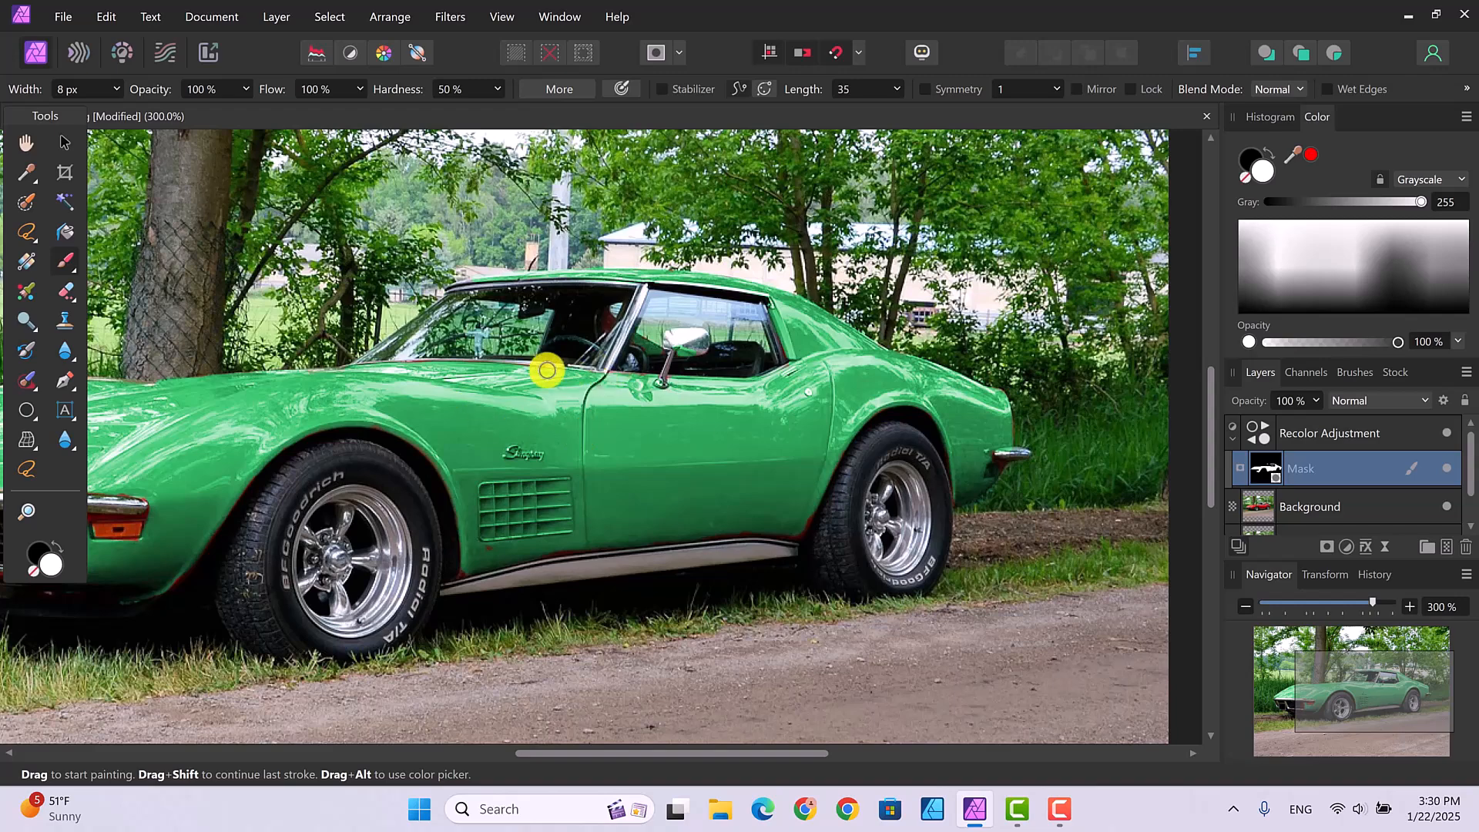
key("ctrl+minus")
key("bracketright")
key("bracketright")
key("bracketright")
key("bracketright")
key("bracketright")
key("bracketright")
key("ctrl+minus")
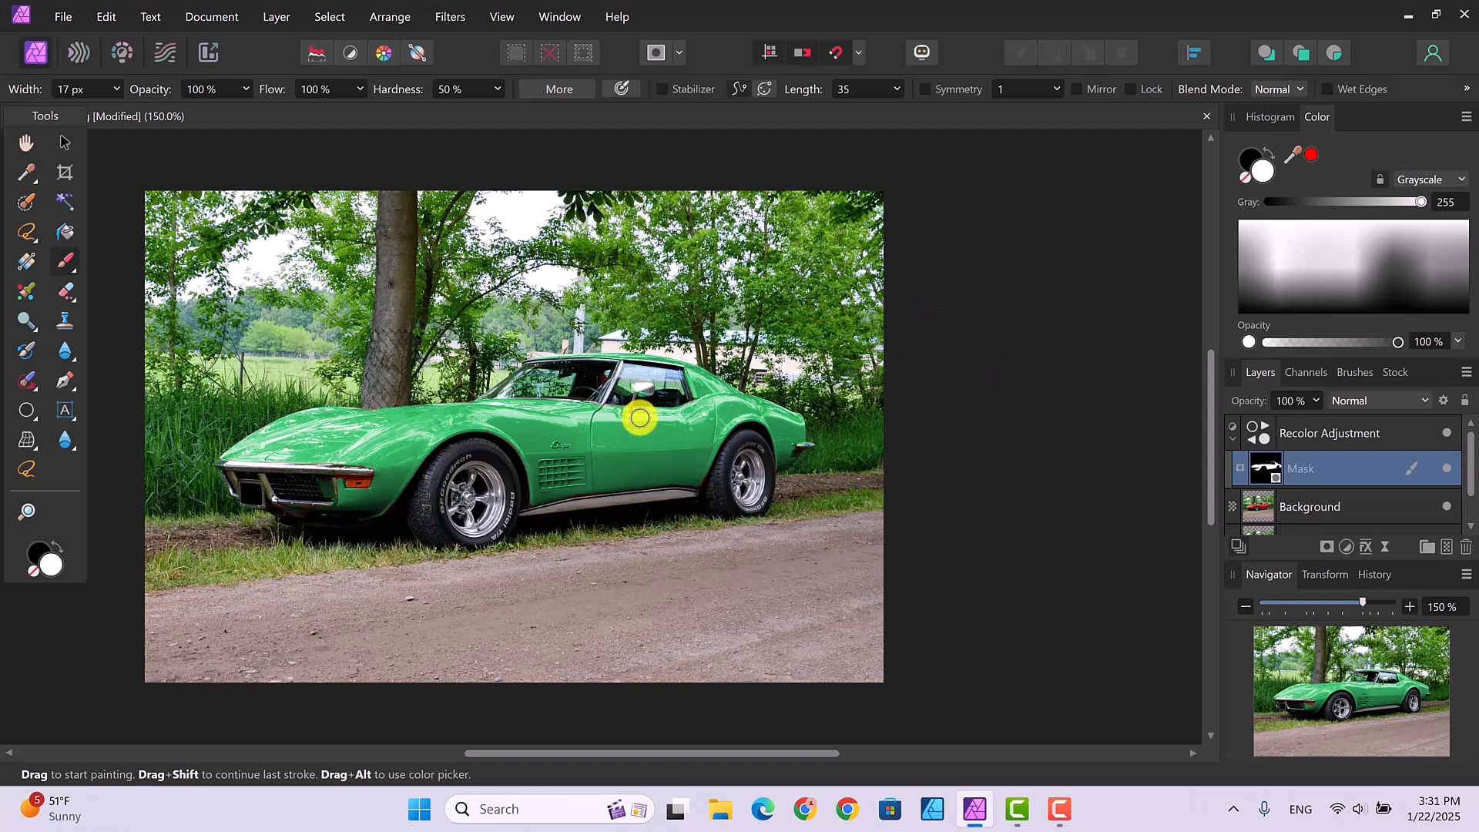
Step: Select the Background photo layer in the Layers panel
left_click(1354, 504)
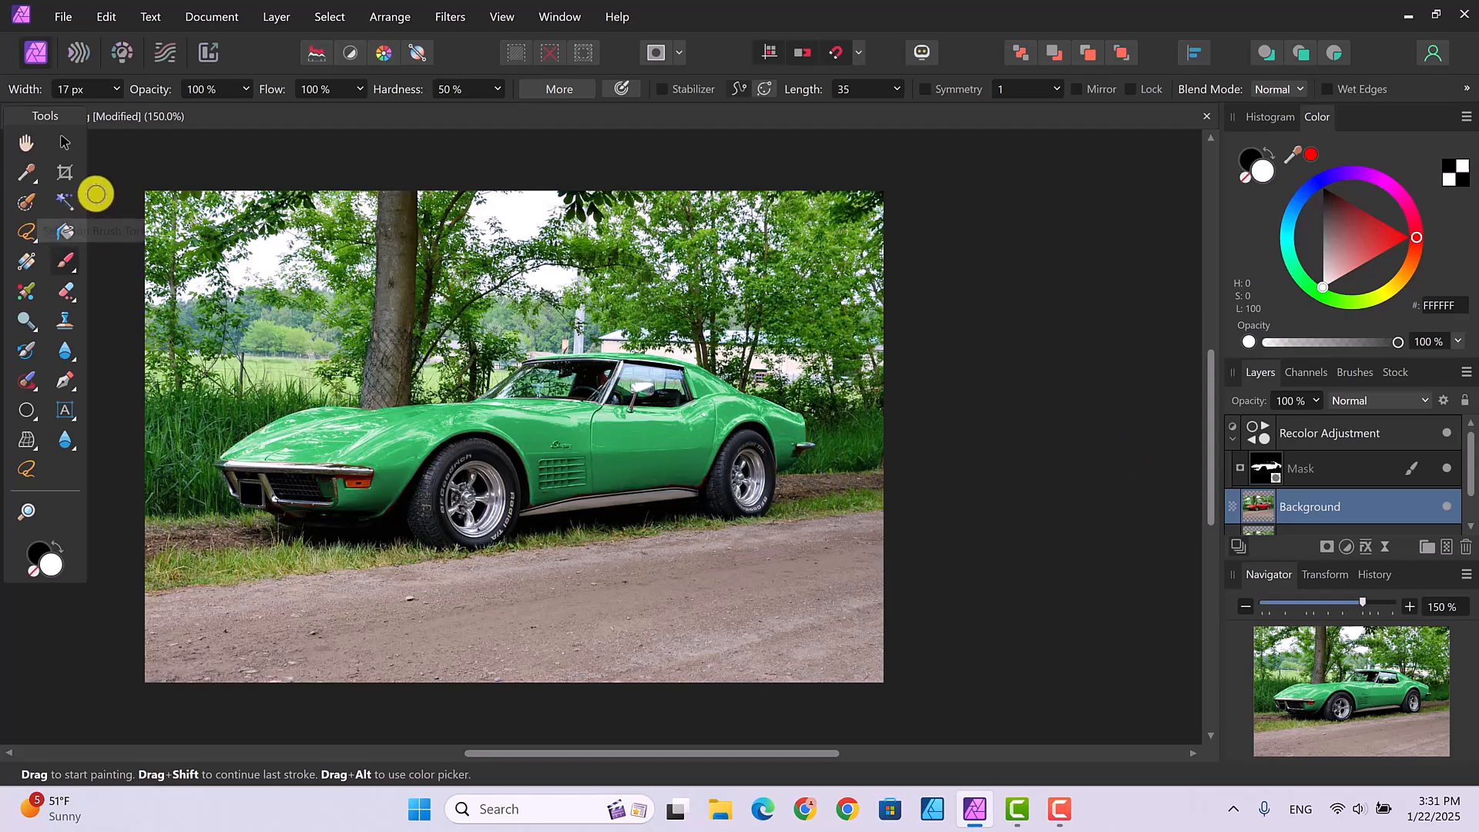
Step: Brush a selection over the car's hood, fender and front wheel arch with the Selection Brush
left_click(24, 200)
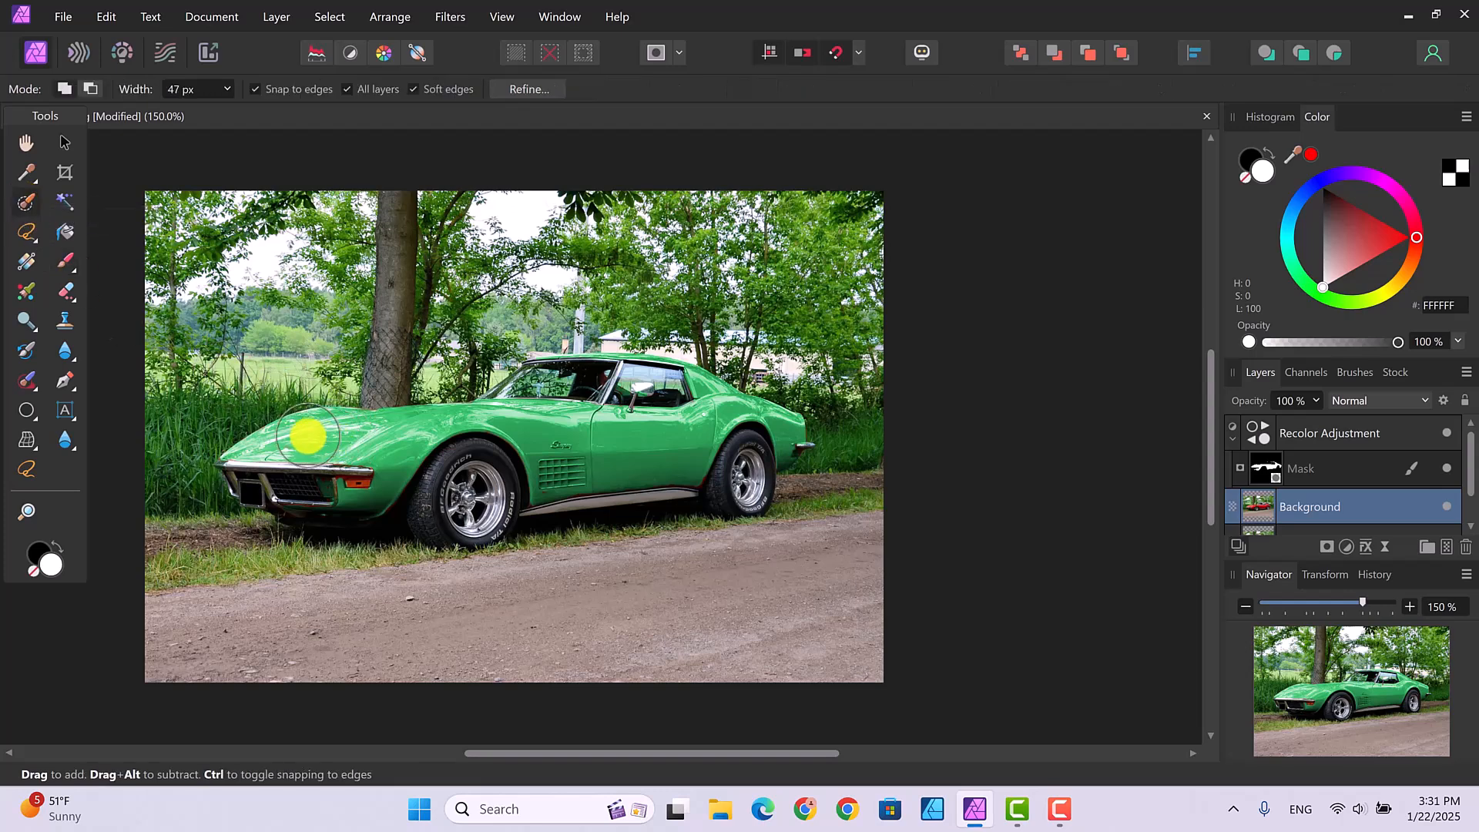
mouse_move(358, 428)
left_mouse_down()
mouse_move(400, 449)
mouse_move(386, 471)
mouse_move(347, 493)
mouse_move(366, 495)
mouse_move(319, 483)
left_mouse_up()
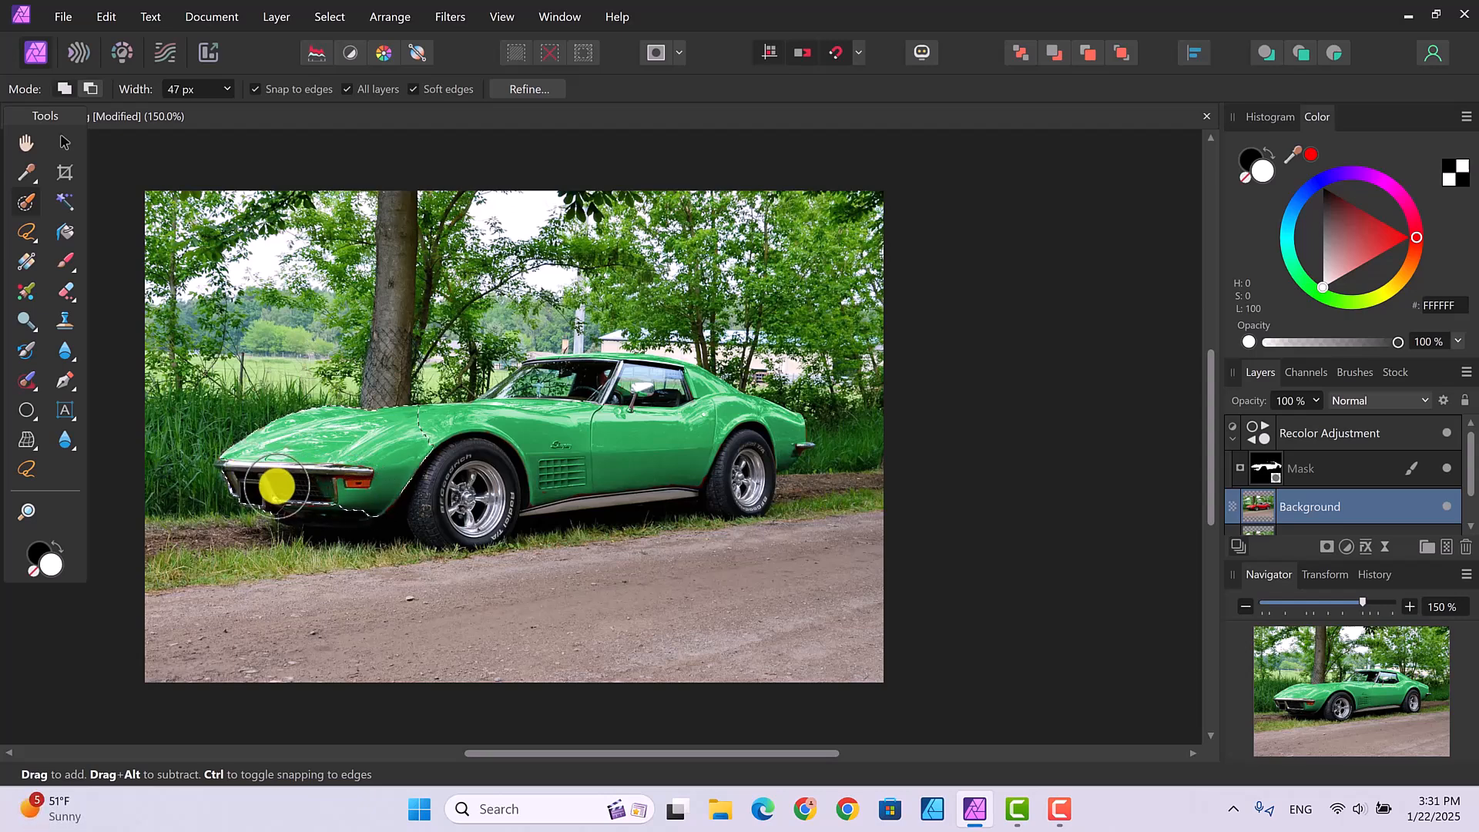
mouse_move(402, 478)
left_mouse_down()
mouse_move(457, 449)
mouse_move(501, 466)
mouse_move(473, 505)
mouse_move(428, 486)
mouse_move(432, 521)
mouse_move(465, 529)
mouse_move(504, 501)
mouse_move(479, 523)
mouse_move(498, 493)
mouse_move(476, 438)
mouse_move(414, 420)
mouse_move(664, 447)
mouse_move(515, 415)
mouse_move(531, 379)
mouse_move(520, 389)
mouse_move(611, 379)
left_mouse_up()
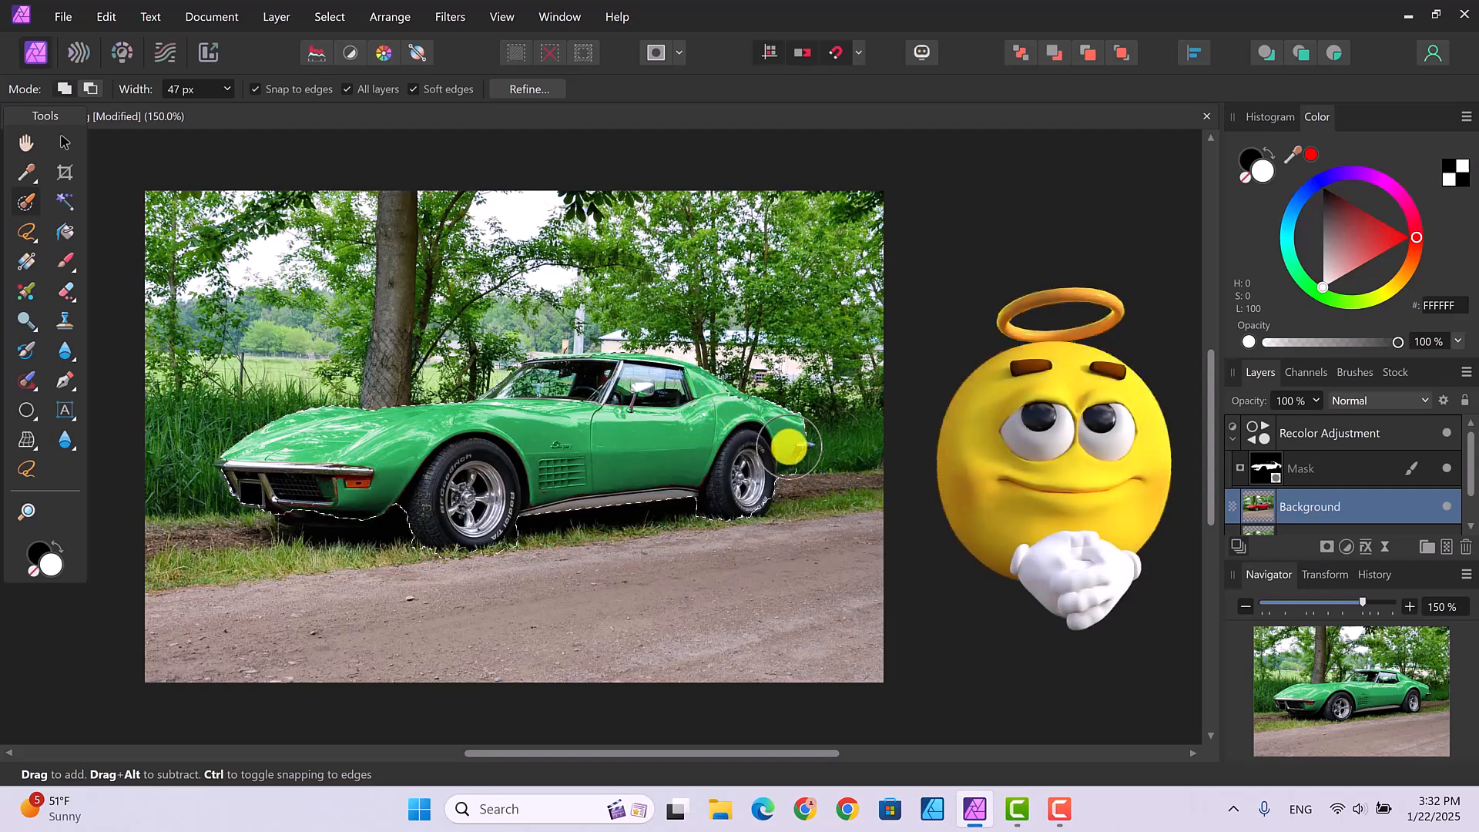
Step: Refine the car selection, switching between Subtract and Add modes and resizing the brush
left_click(89, 87)
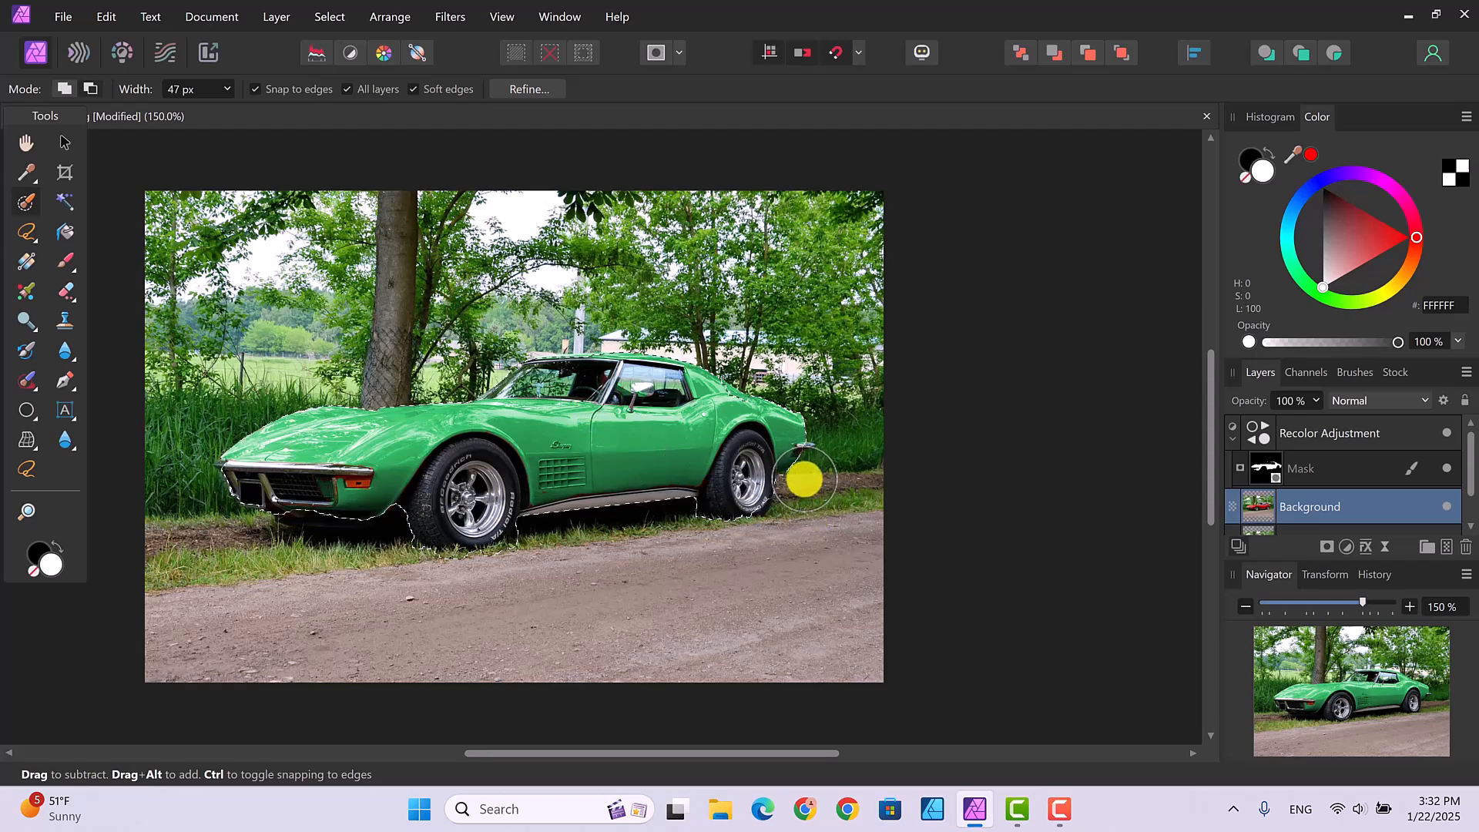
left_click(58, 88)
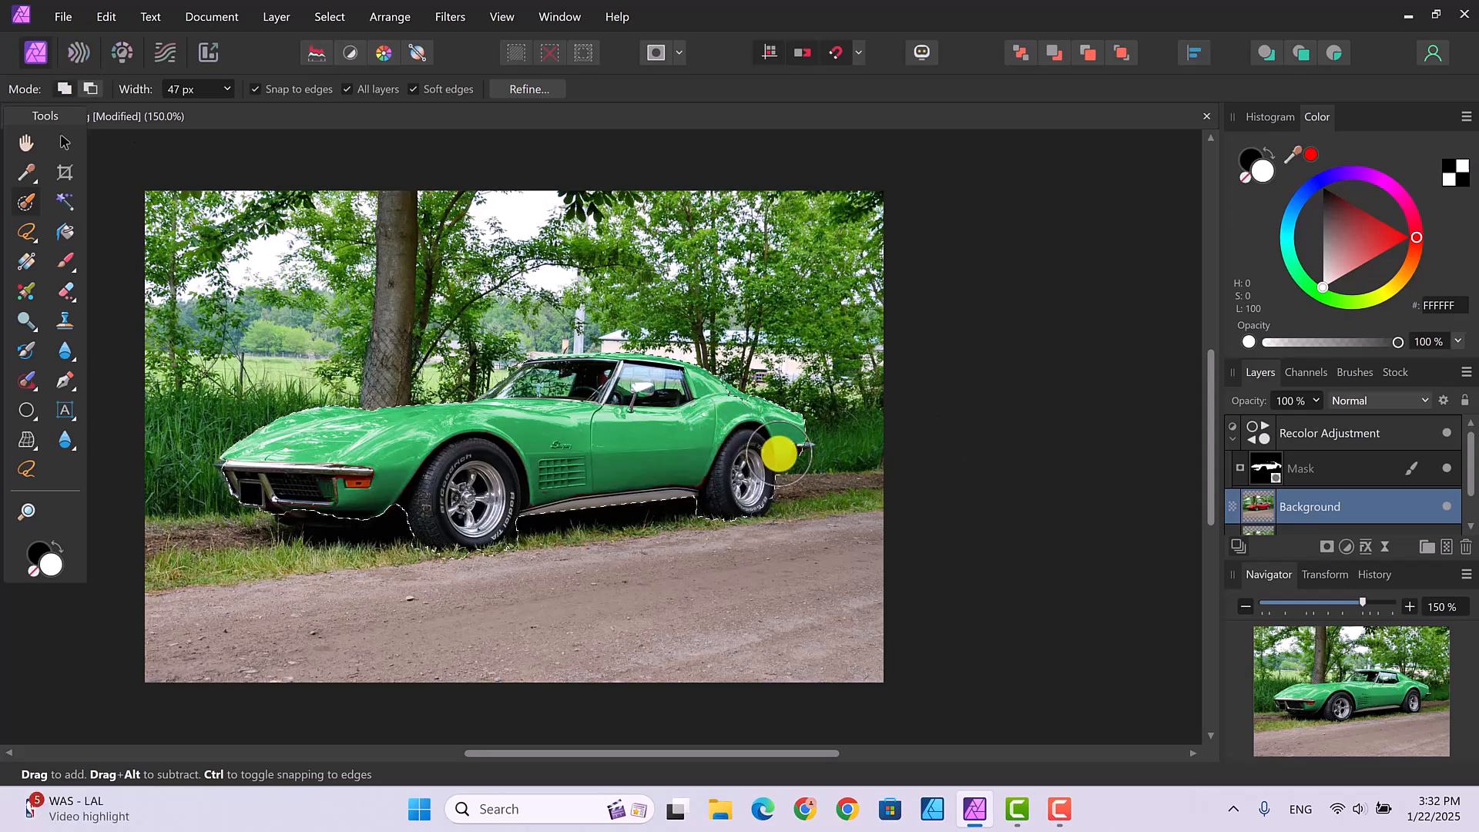
key("bracketright")
key("bracketleft")
key("bracketleft")
key("bracketleft")
key("bracketleft")
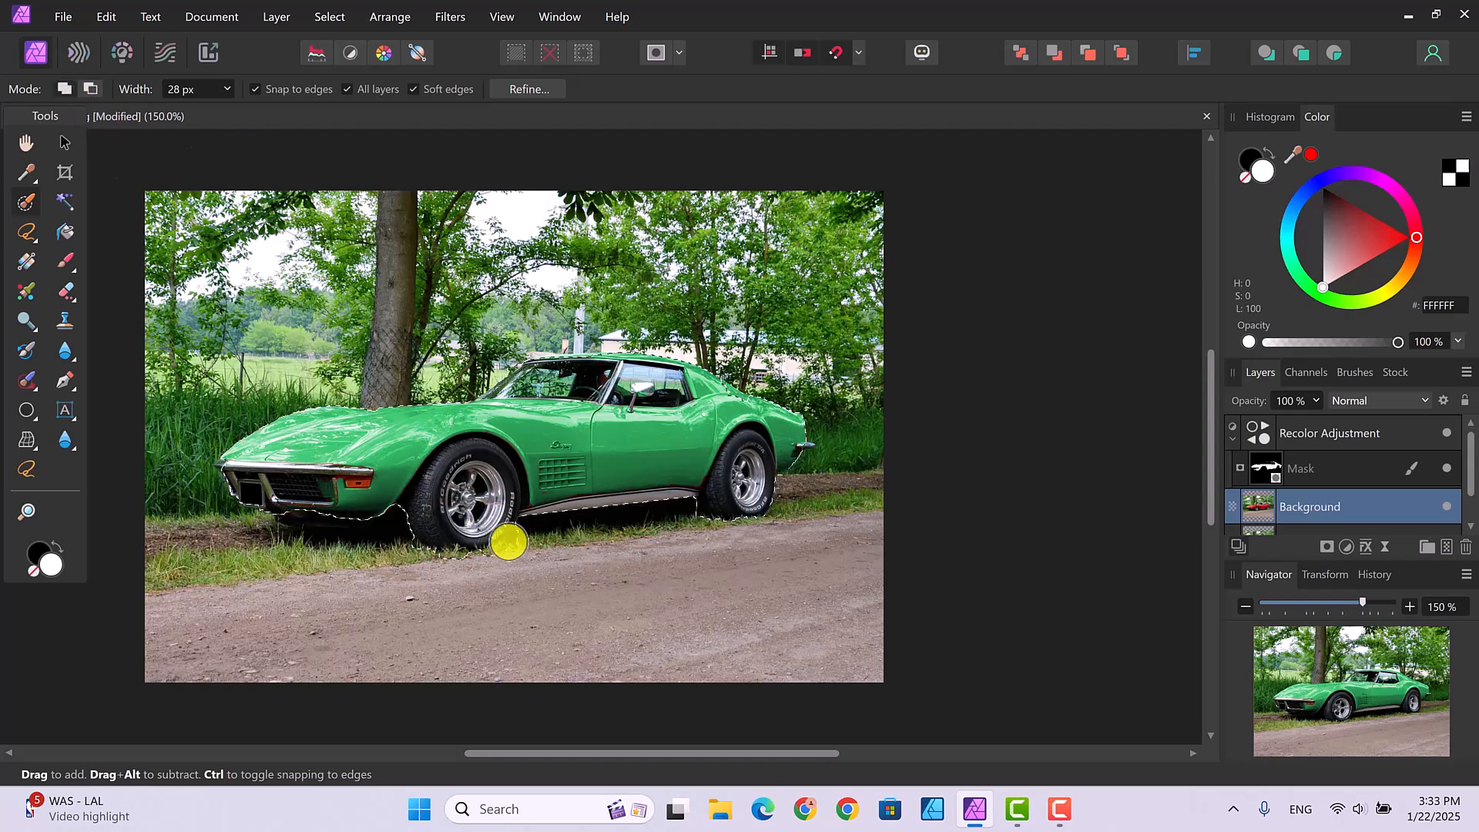
left_click(90, 88)
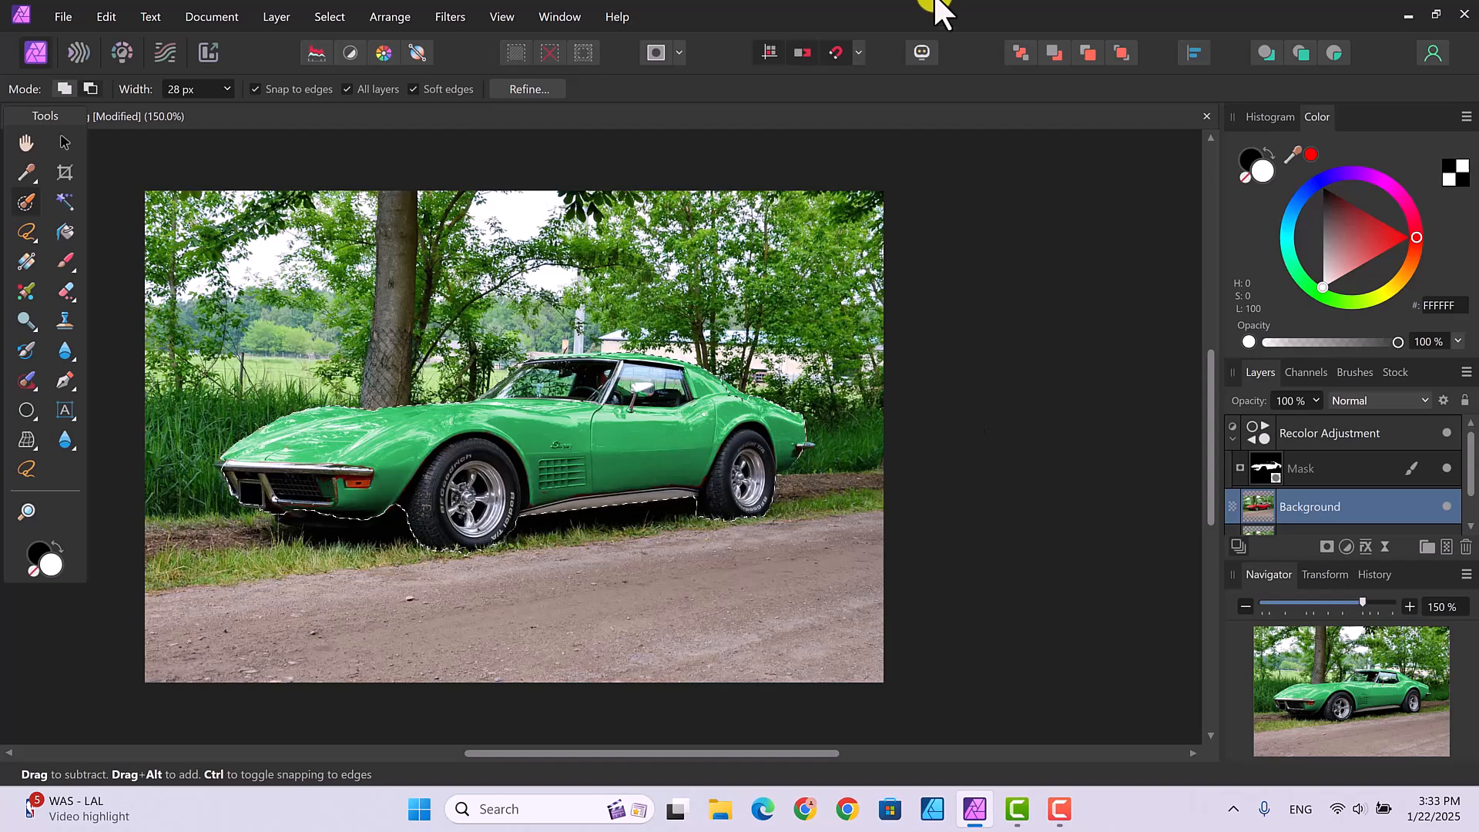
Step: Invert the pixel selection from the Select menu so the background is selected
left_click(327, 17)
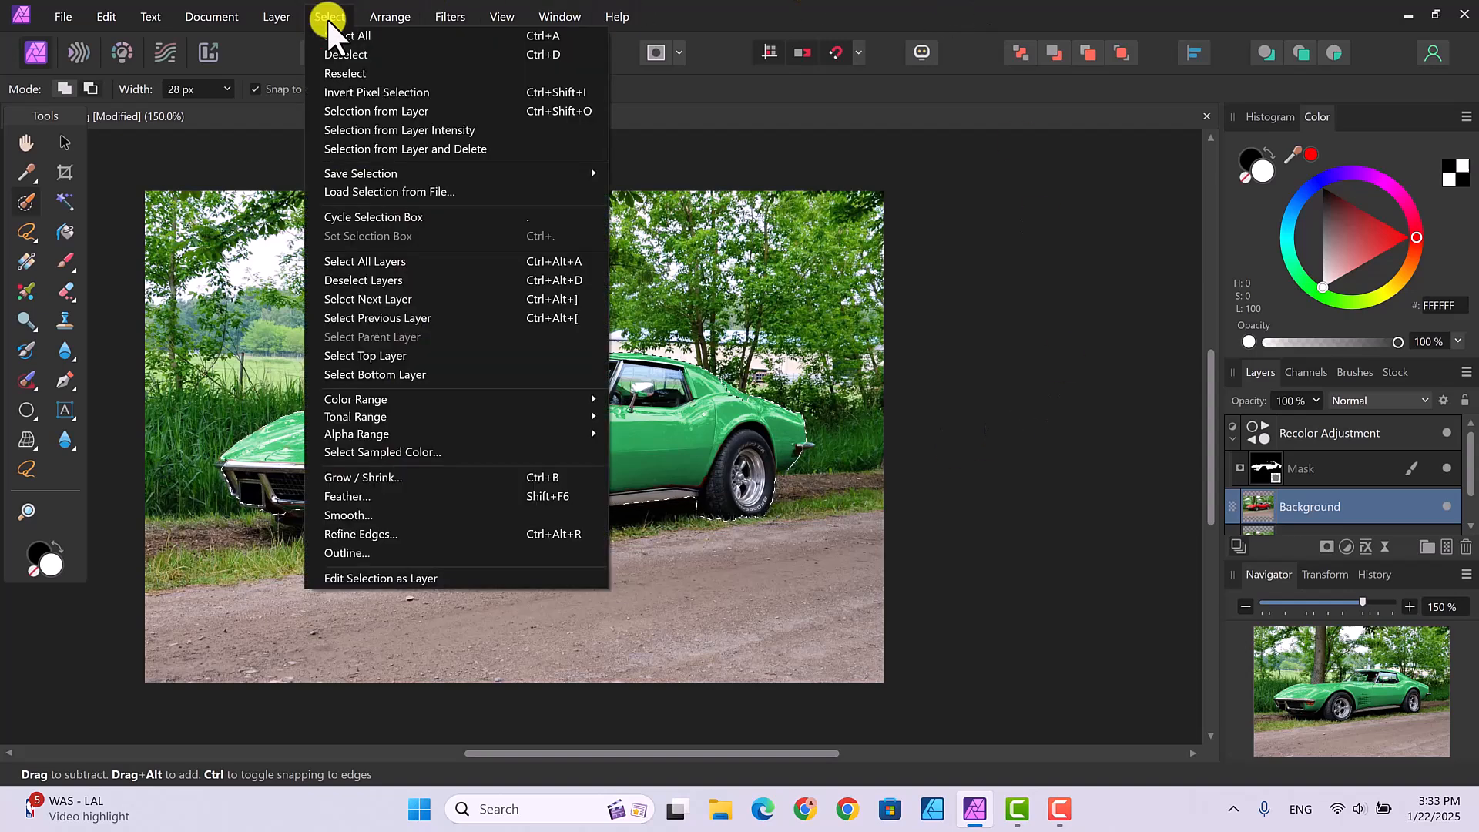
left_click(392, 91)
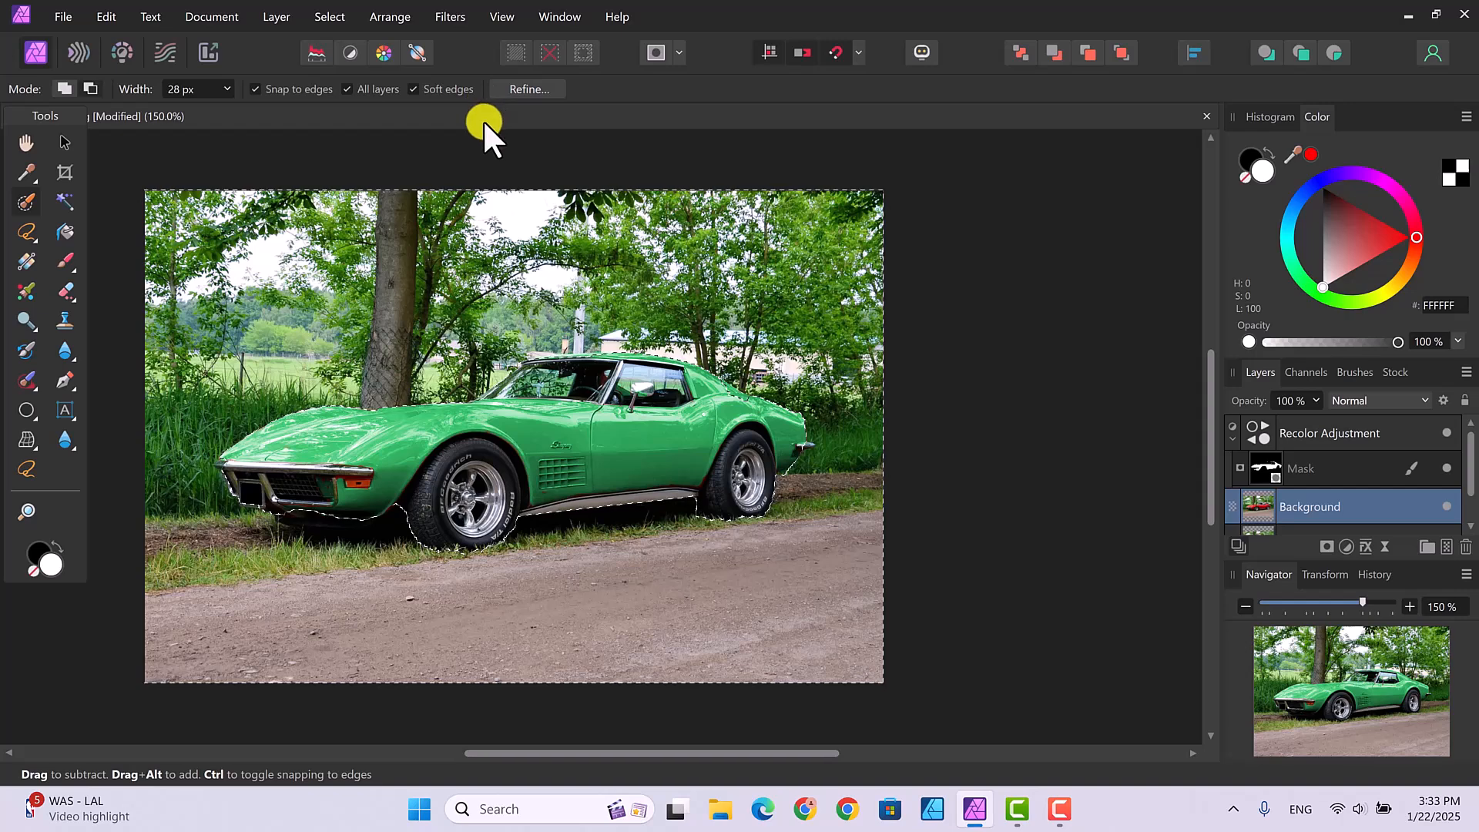
Step: Apply a 4 px Gaussian Blur to the selected background
left_click(447, 15)
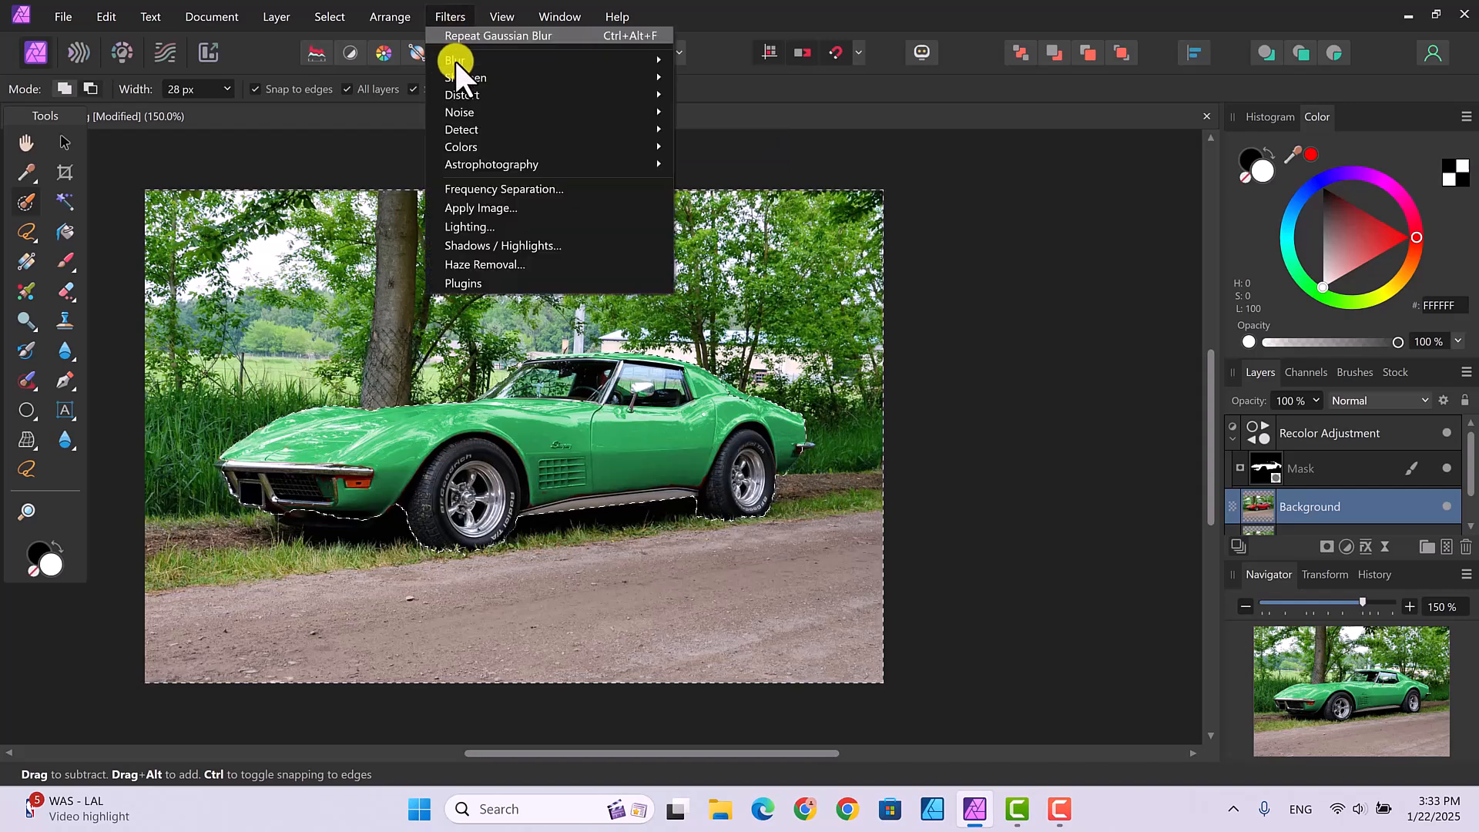
mouse_move(454, 59)
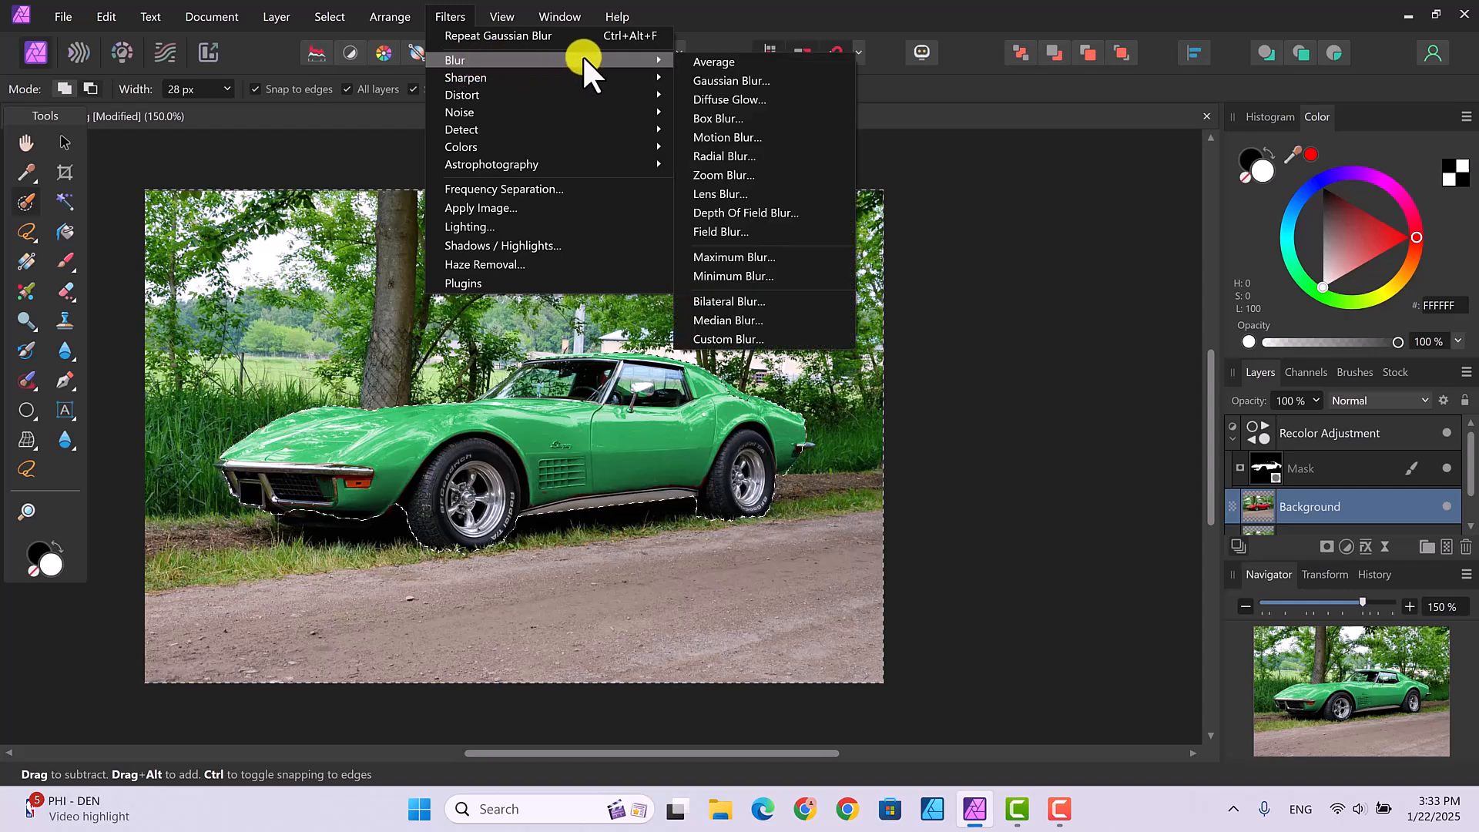
left_click(729, 78)
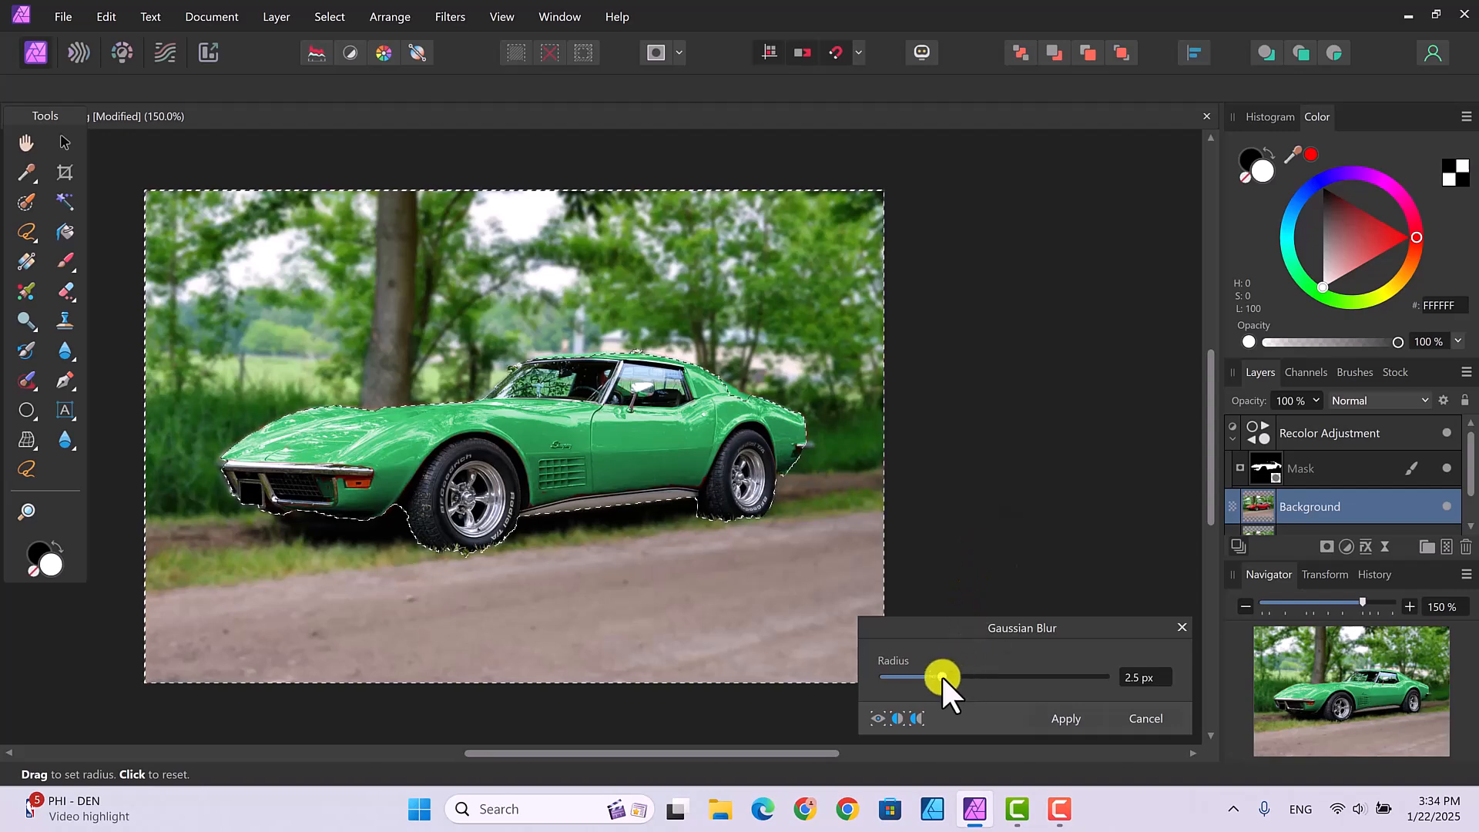
mouse_move(941, 674)
left_mouse_down()
mouse_move(886, 676)
mouse_move(1029, 673)
mouse_move(932, 673)
mouse_move(948, 672)
left_mouse_up()
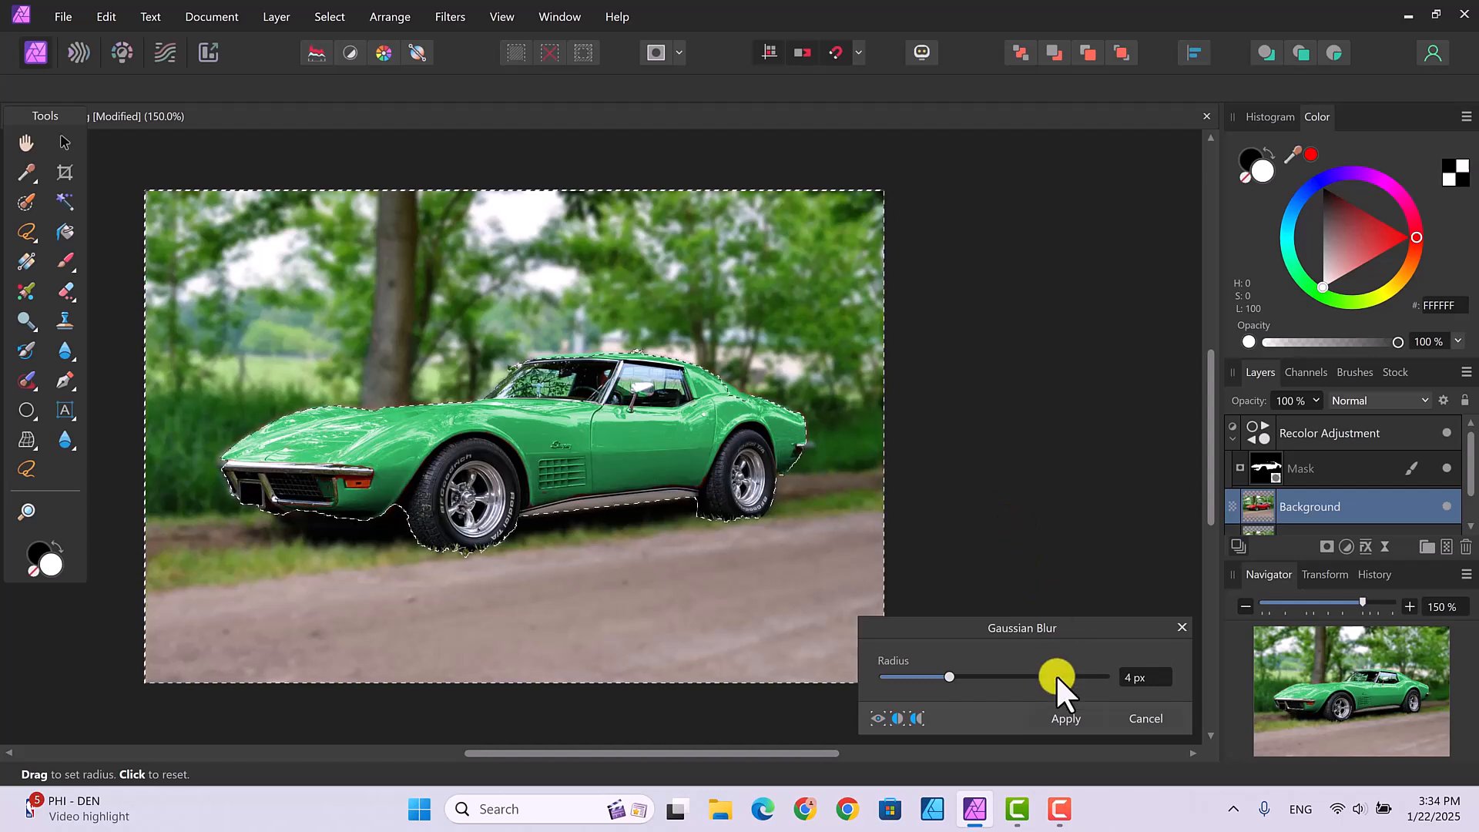
left_click(1067, 717)
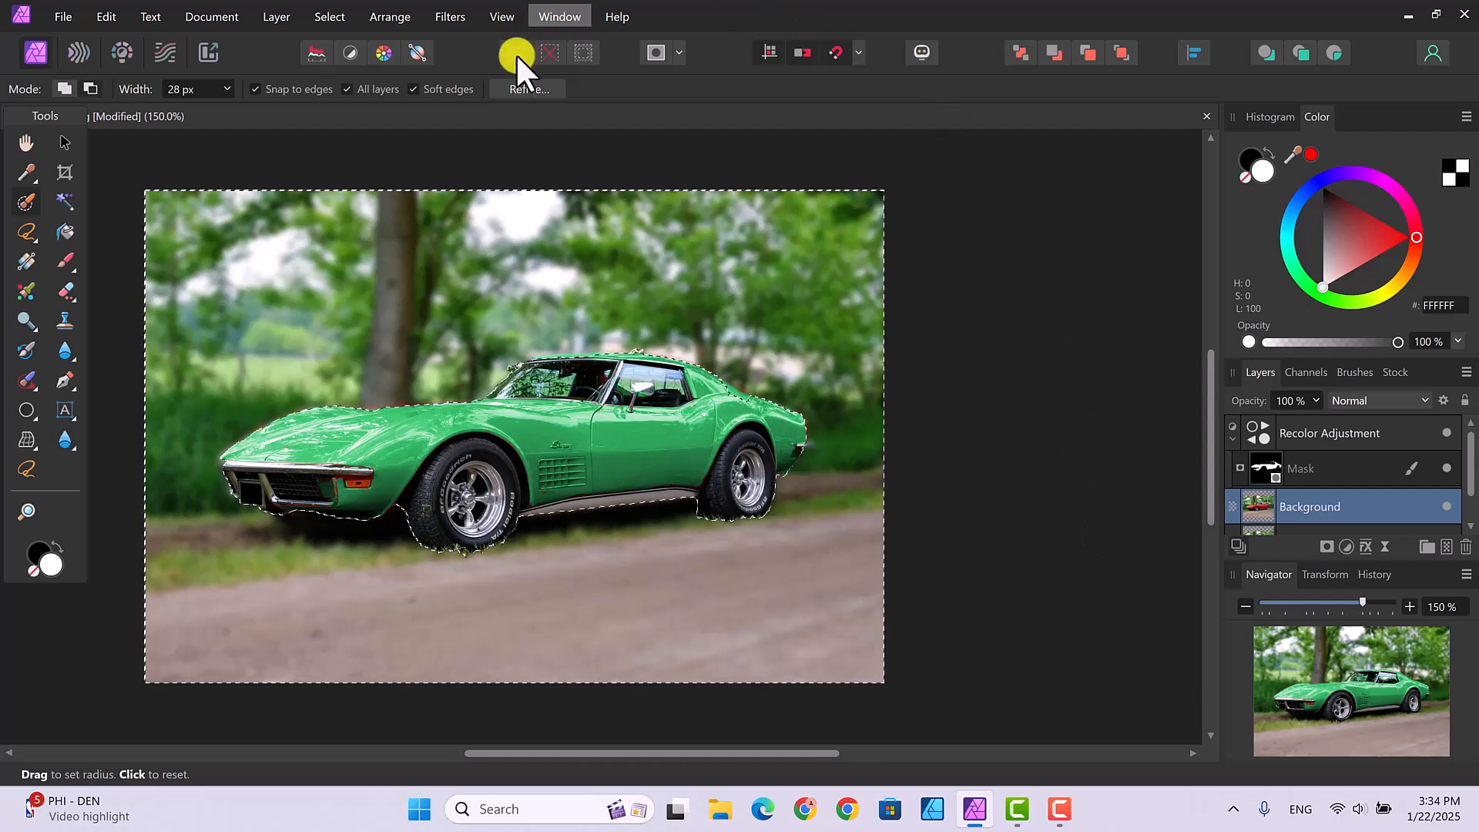
Step: Deselect the background selection via the Select menu, leaving the green Corvette sharp against the blurred scenery
left_click(326, 14)
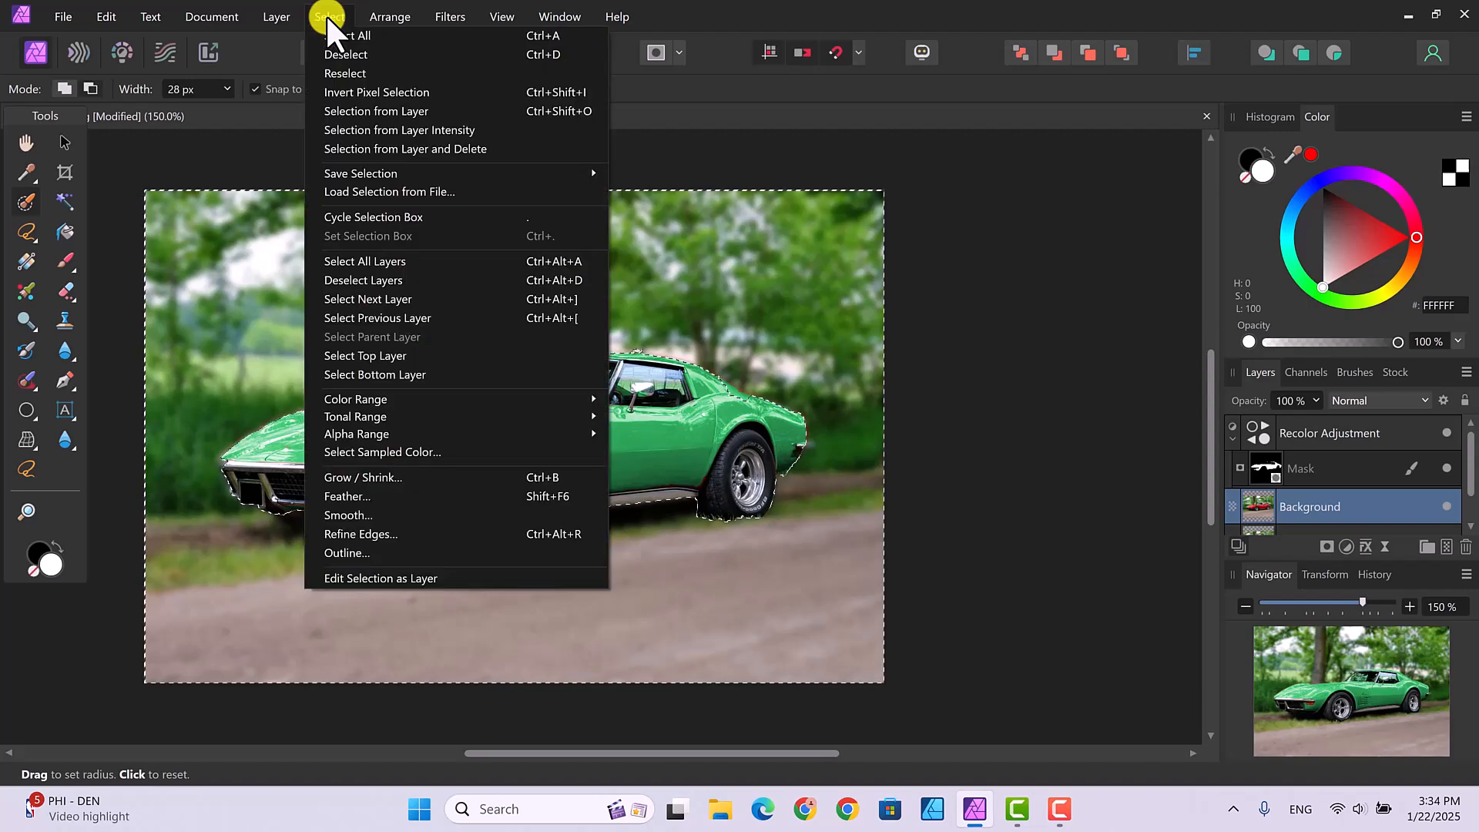
left_click(342, 53)
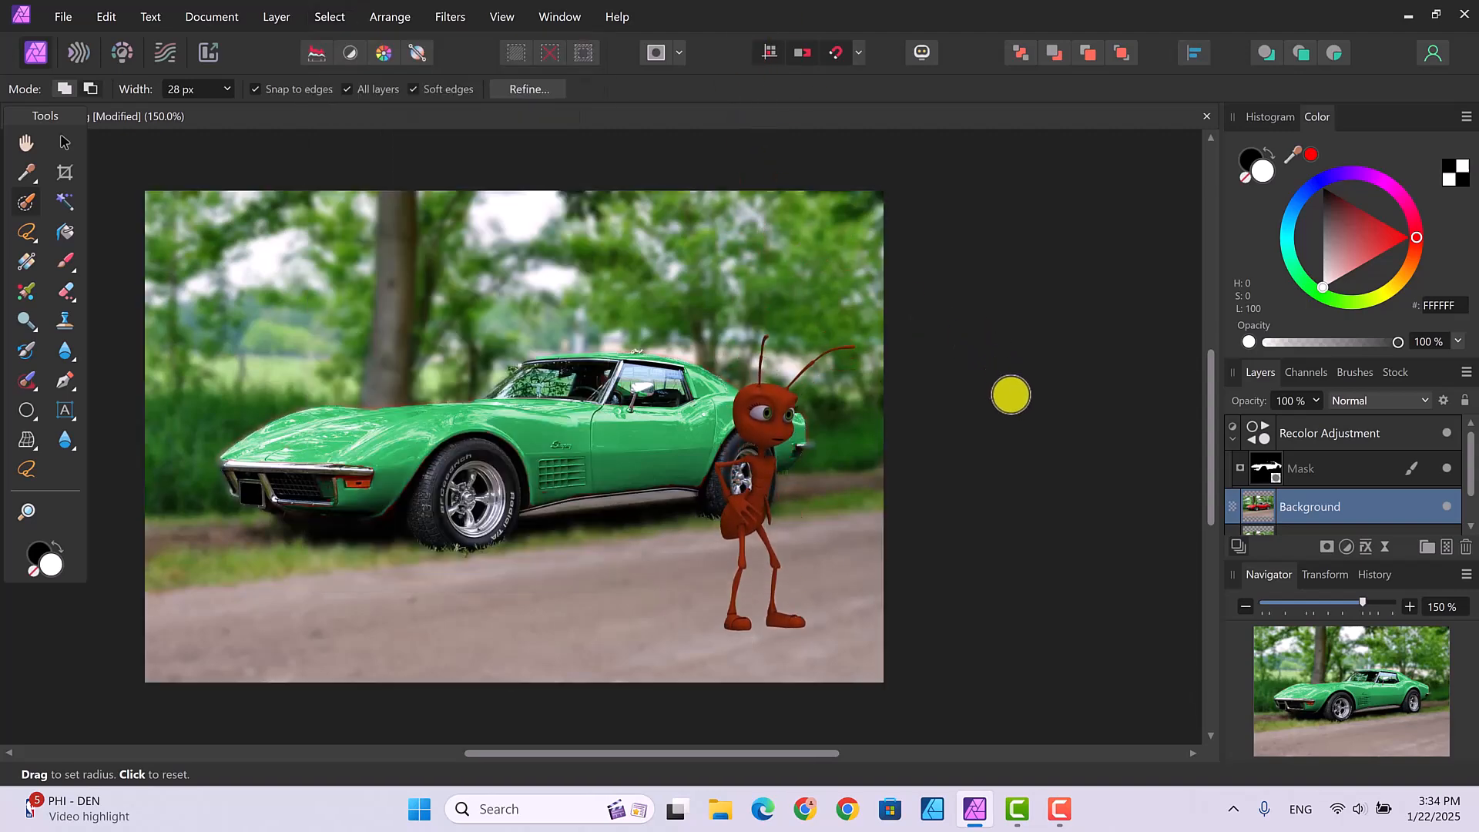